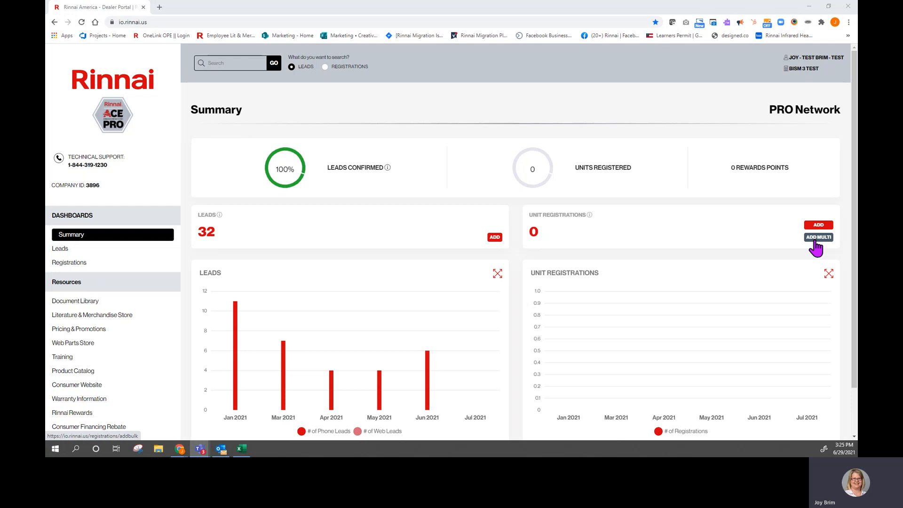
- Open the bulk unit registration page, download the Excel spreadsheet template, and open the downloaded file
click(818, 237)
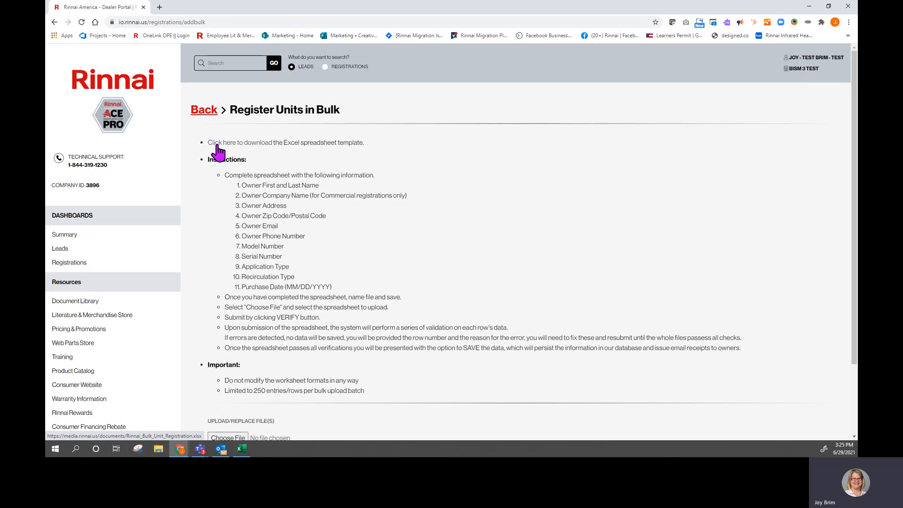
click(217, 145)
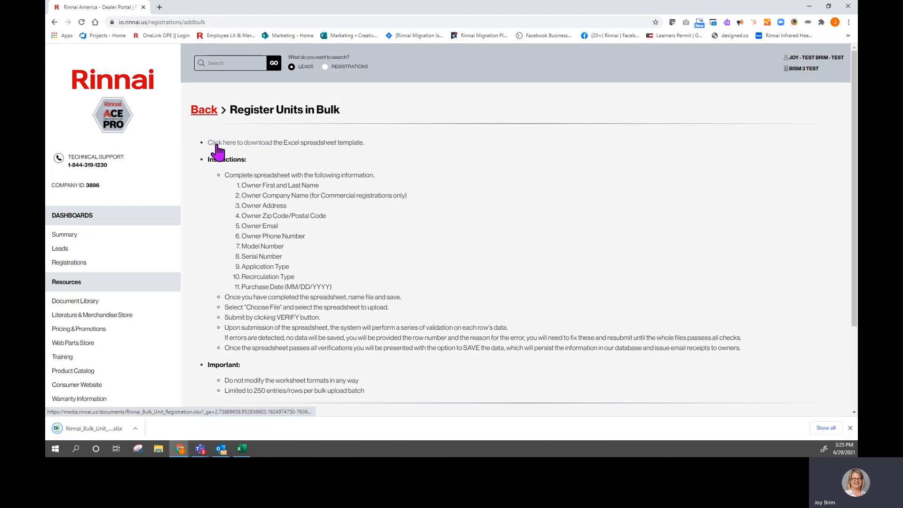
click(78, 429)
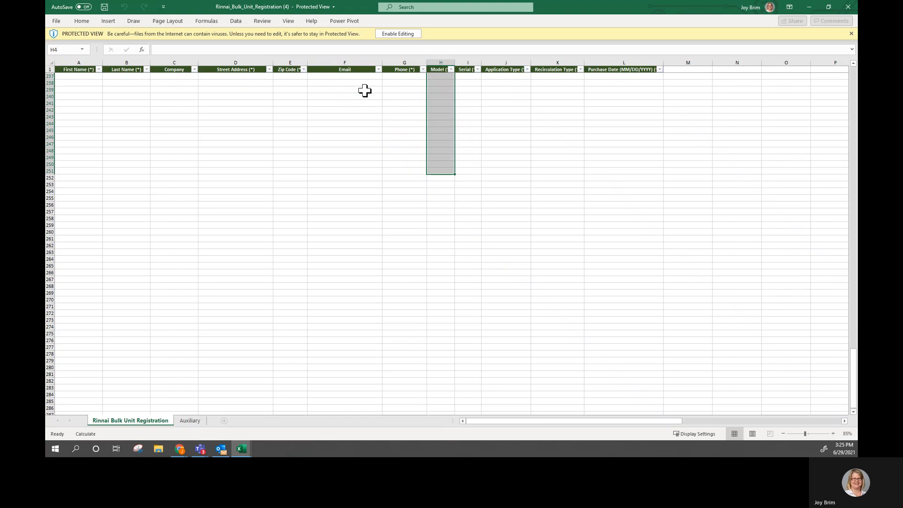
- Enable editing in the template, return to the top of the registration sheet, and zoom it to 110%
click(404, 35)
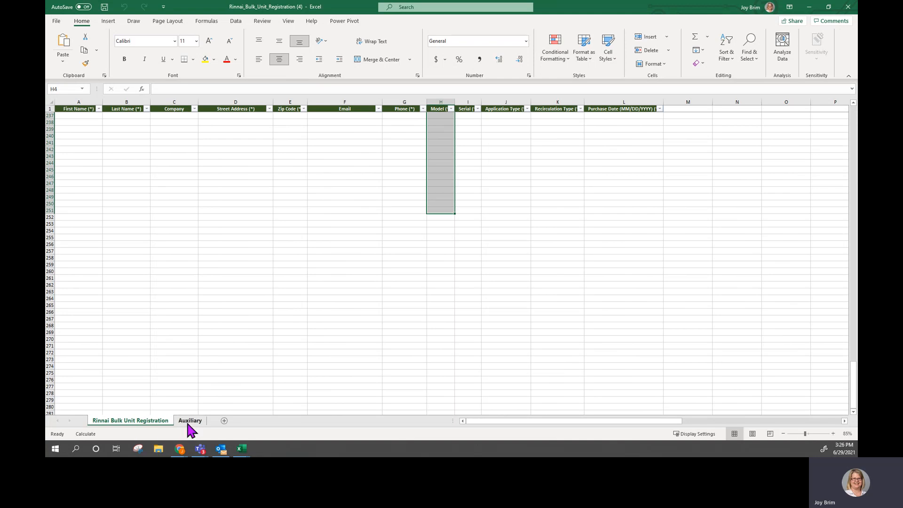
click(282, 135)
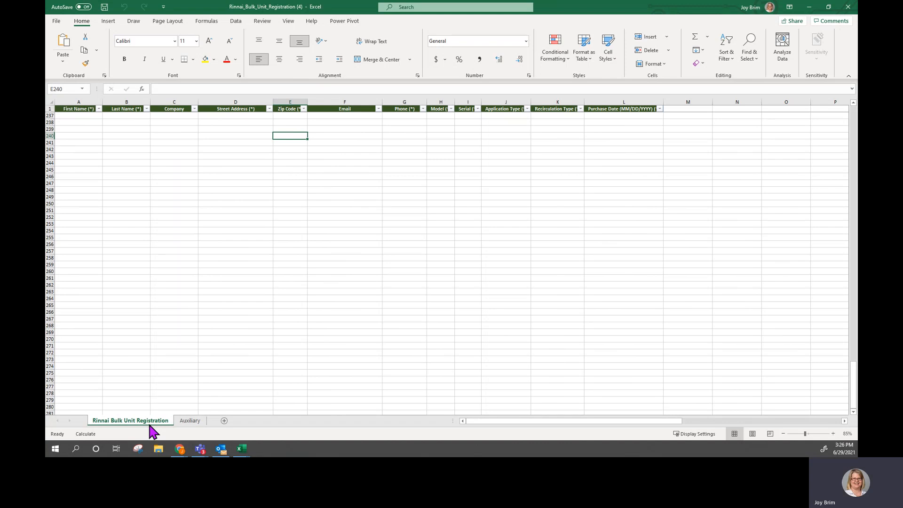
scroll(97, 186, up, 9)
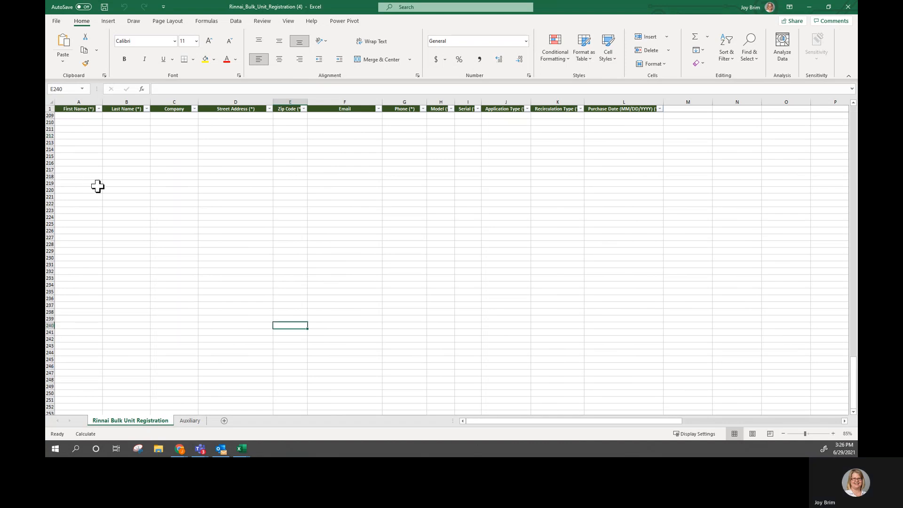
scroll(97, 186, up, 8)
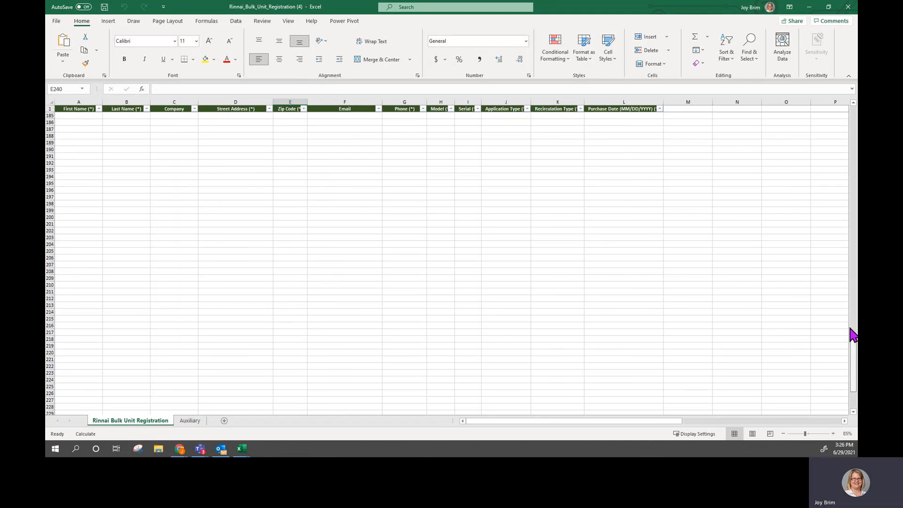
drag(854, 335, 823, 66)
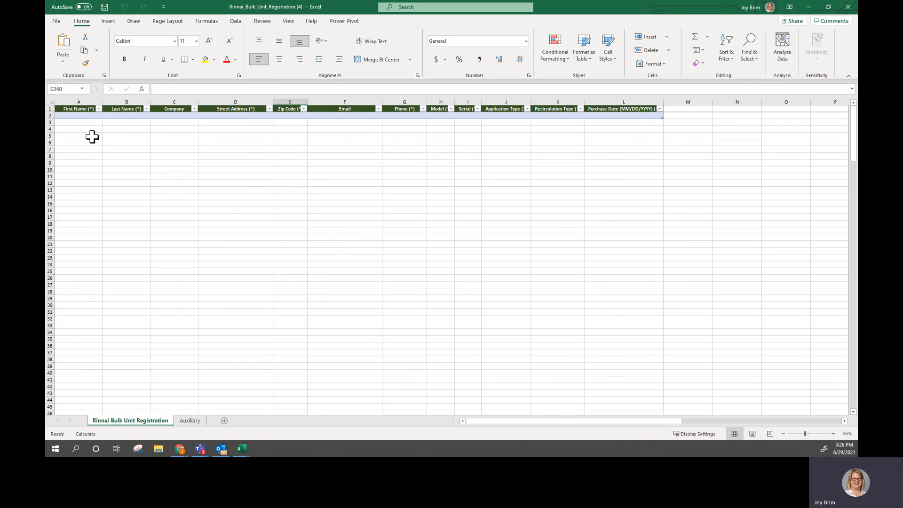
click(68, 116)
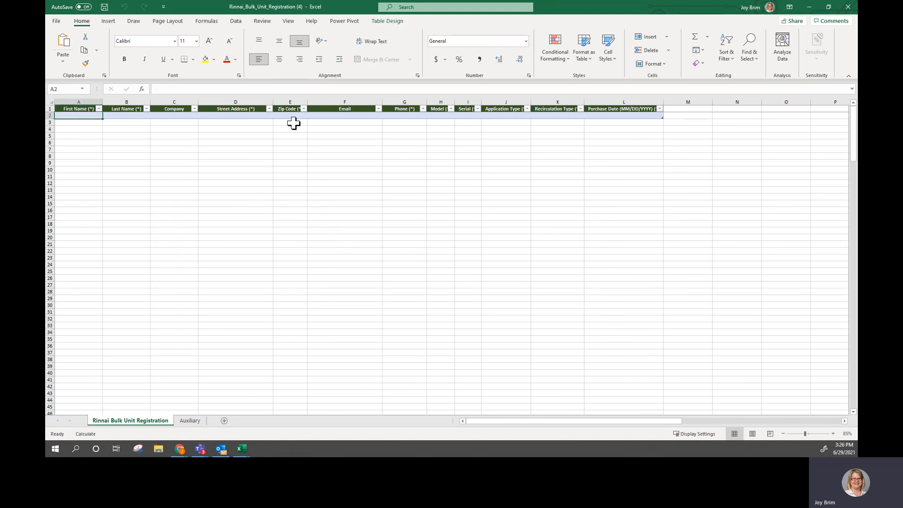
click(833, 433)
click(833, 433)
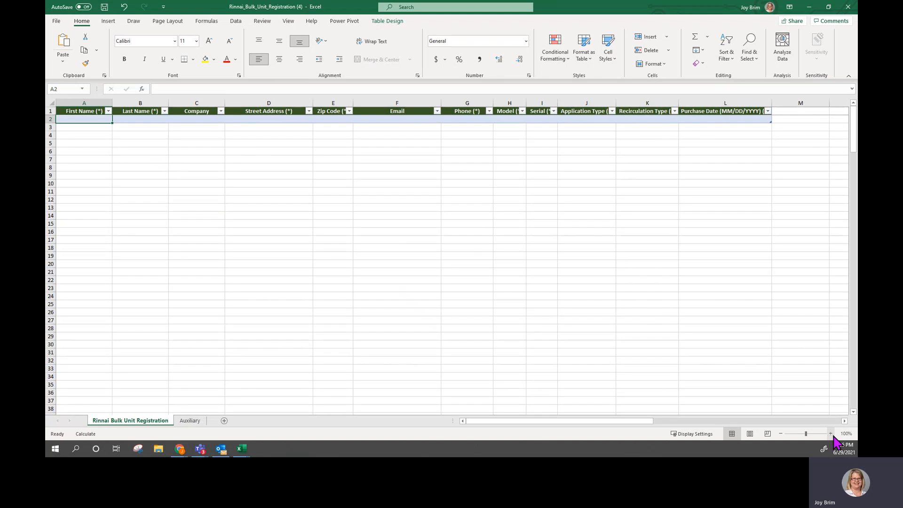
click(831, 434)
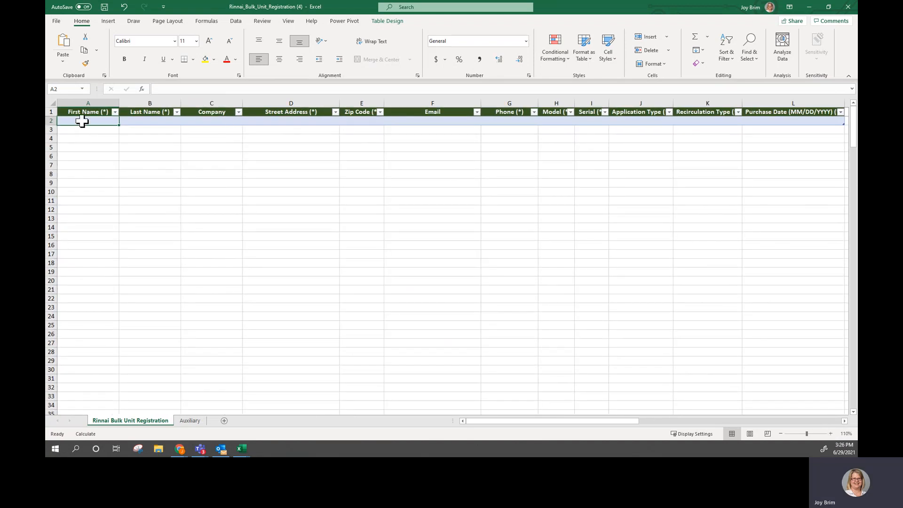
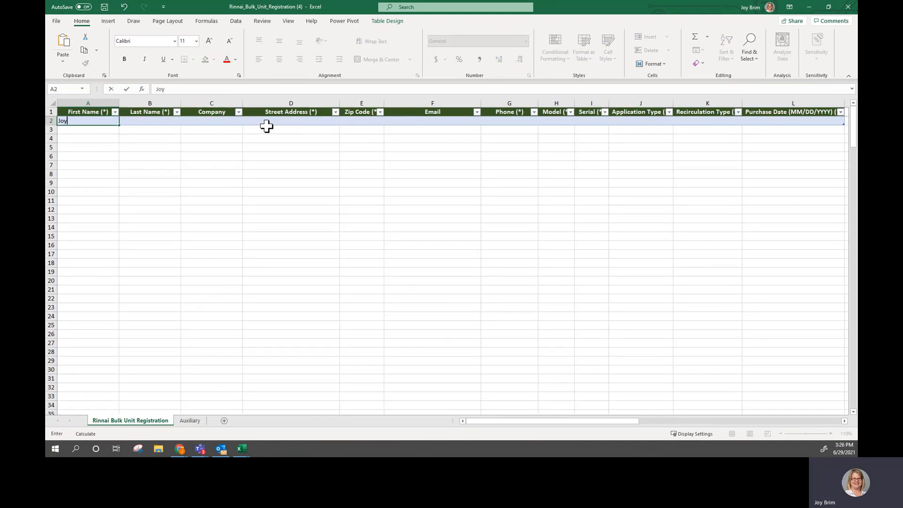
- Enter the owner's first and last name in row 2, leaving Company blank
key(Tab)
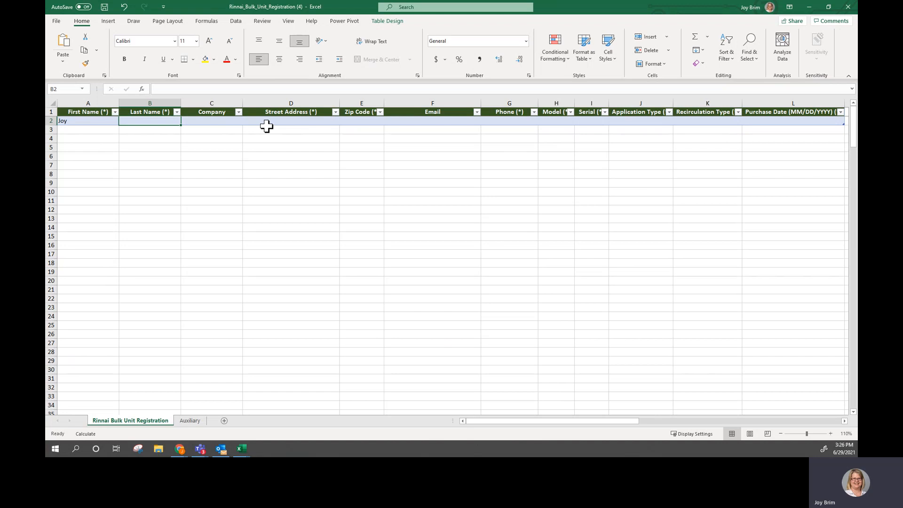
key(Tab)
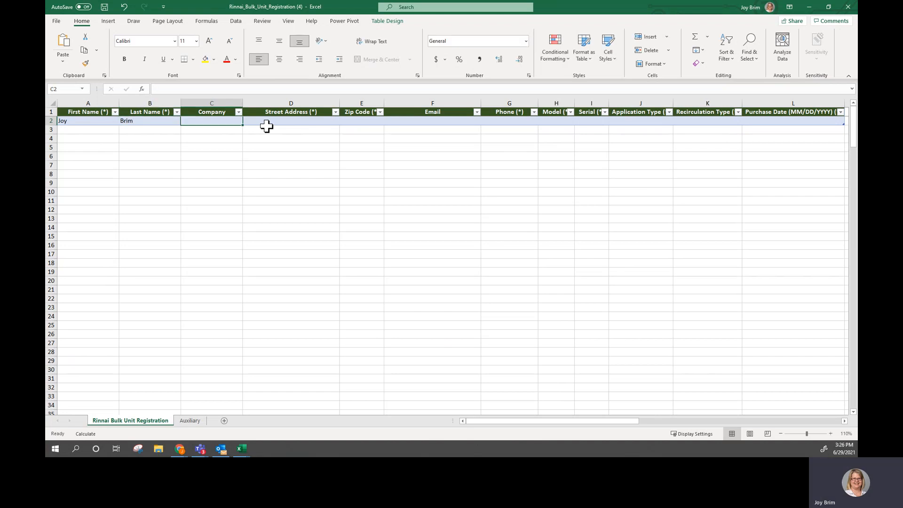
key(Tab)
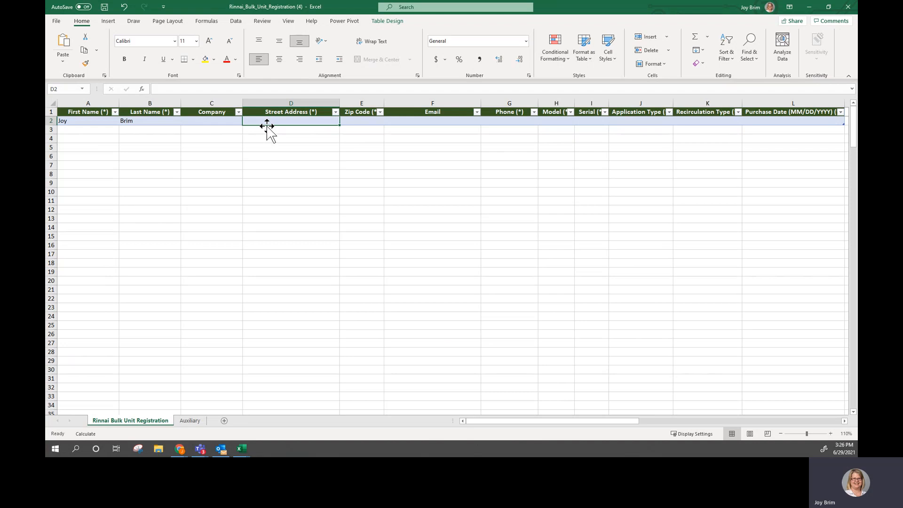
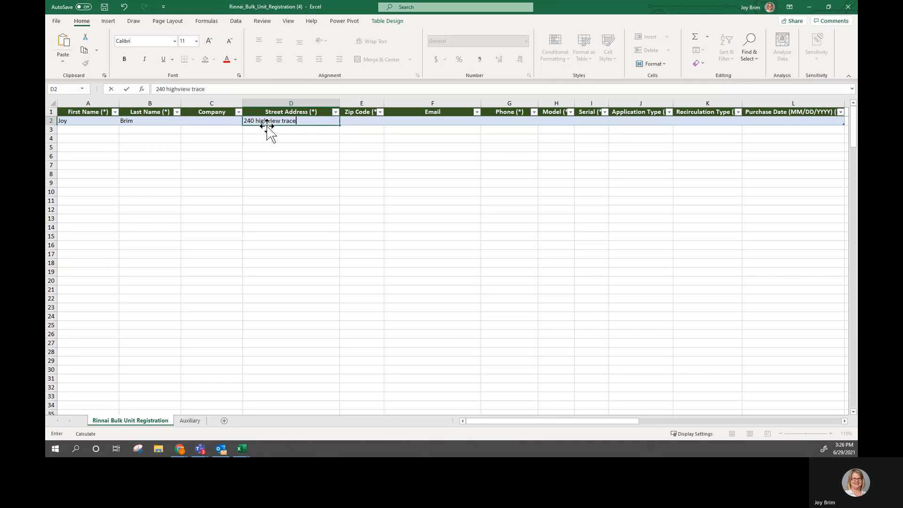
- Enter the owner's street address and zip code in row 2
key(Tab)
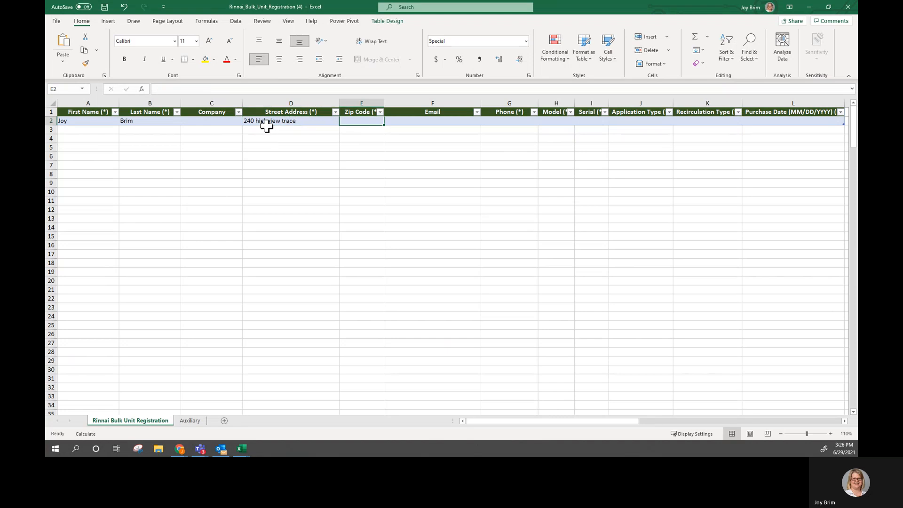
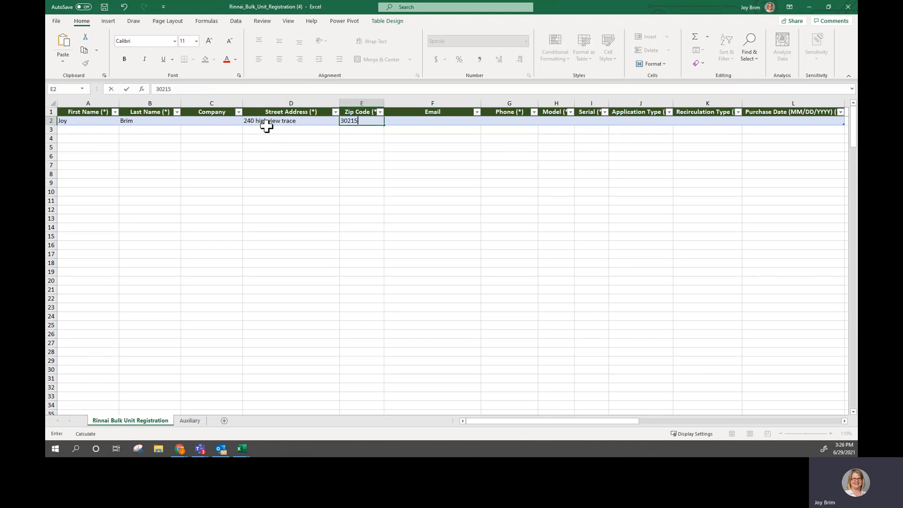
key(Tab)
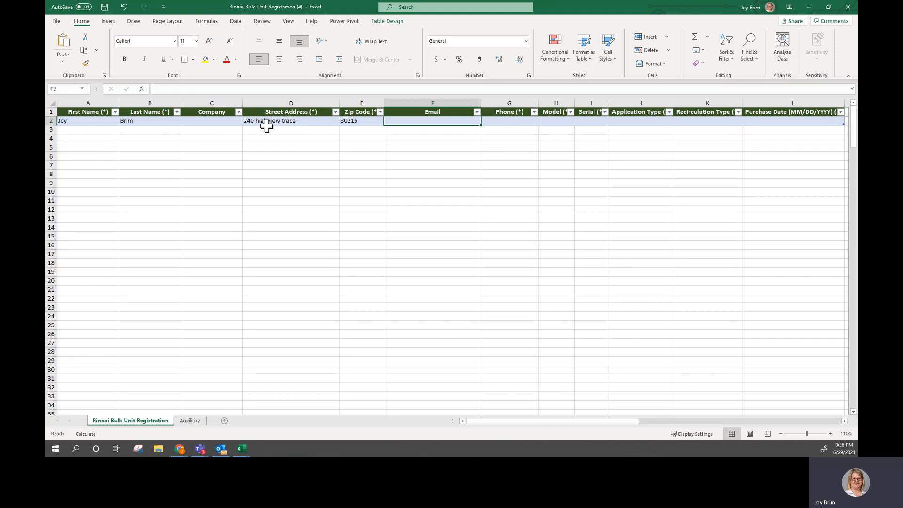
- Skip the Email column and enter the owner's phone number in row 2
key(Tab)
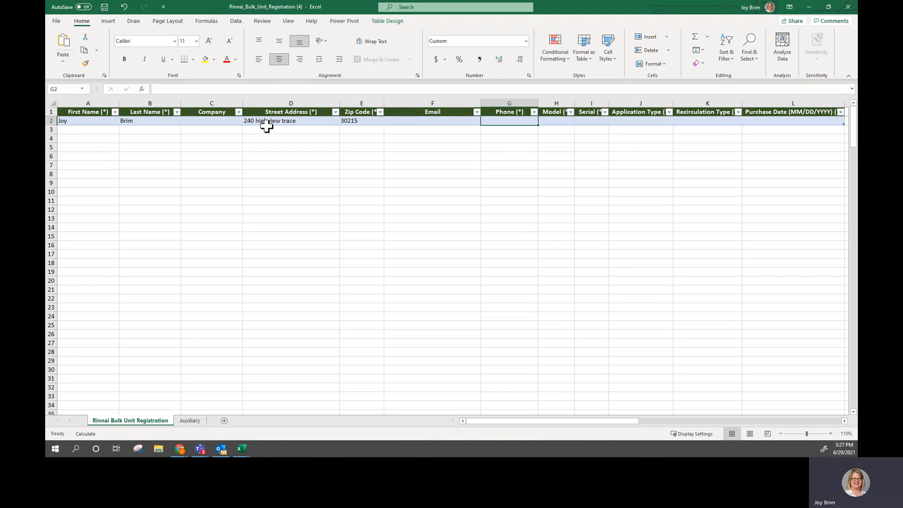
key(shift+Tab)
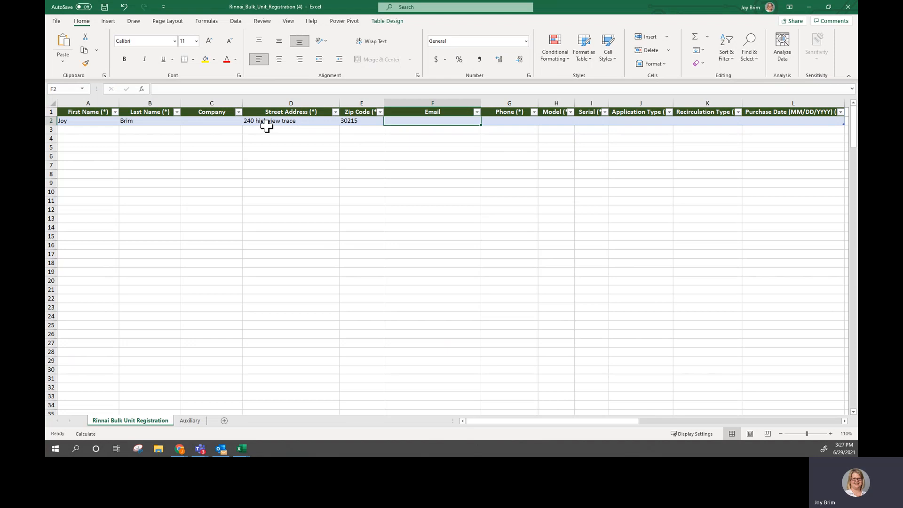
key(Tab)
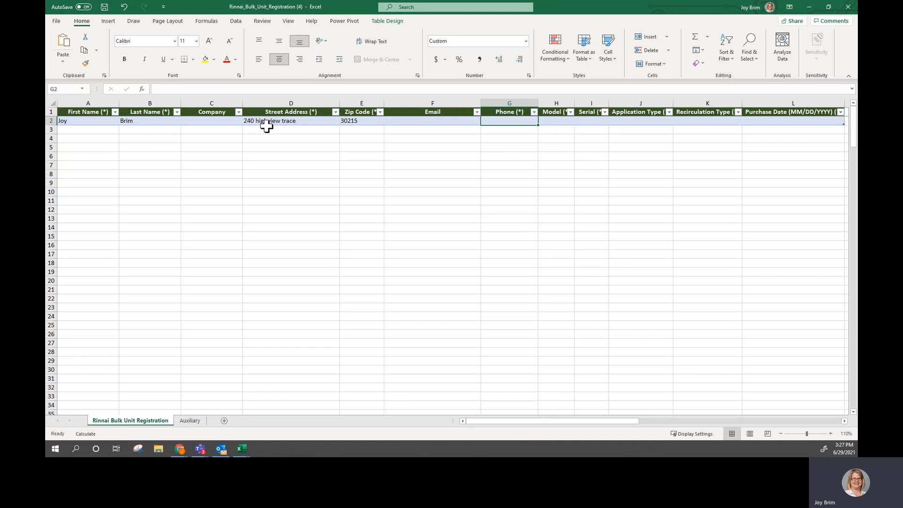
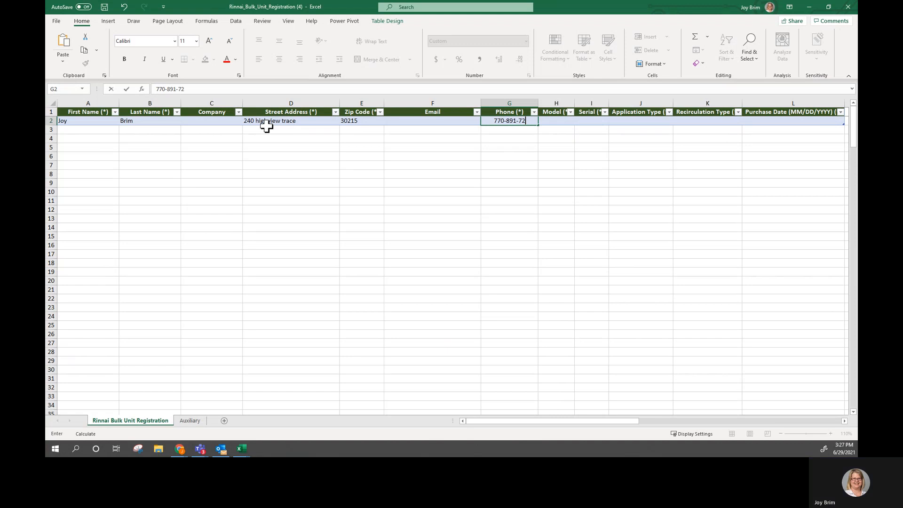
key(Tab)
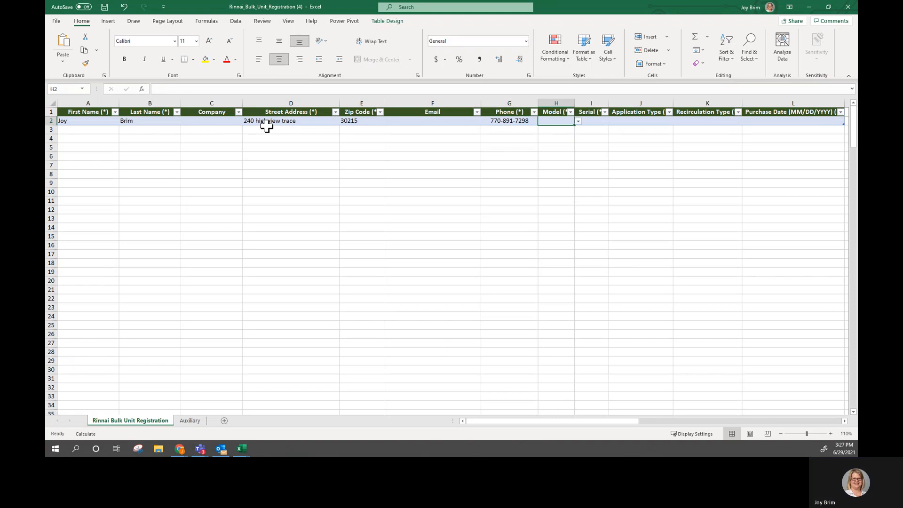
- Browse the options in the Model column's dropdown list for row 2
drag(575, 100, 585, 101)
click(558, 112)
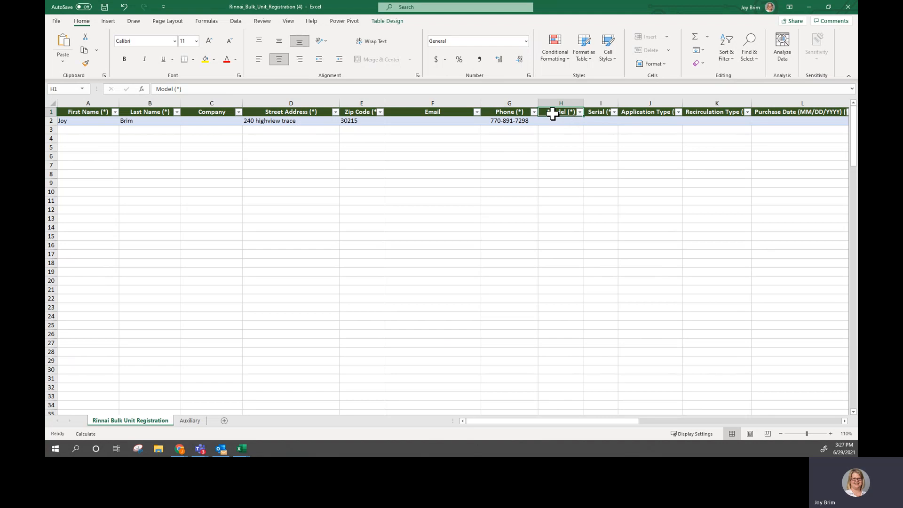
click(562, 121)
click(587, 122)
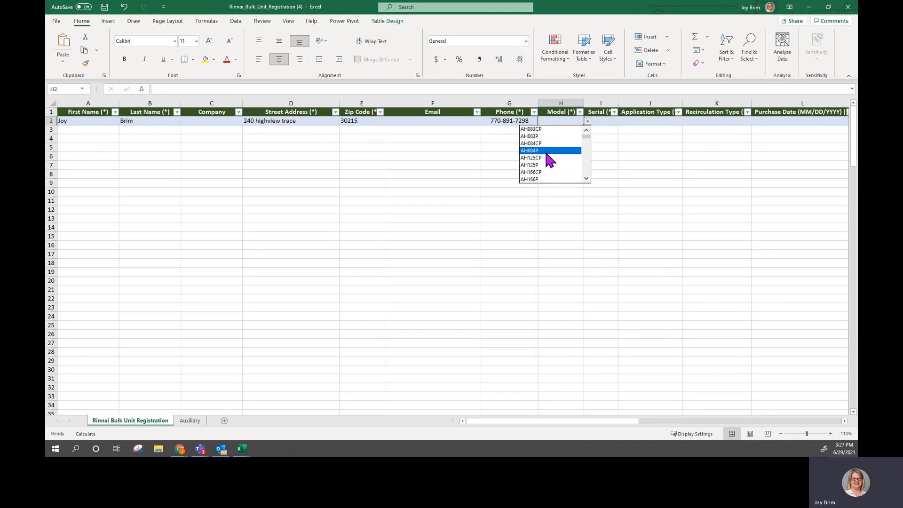
mouse_move(585, 134)
mouse_down()
mouse_move(588, 167)
mouse_move(588, 137)
mouse_up()
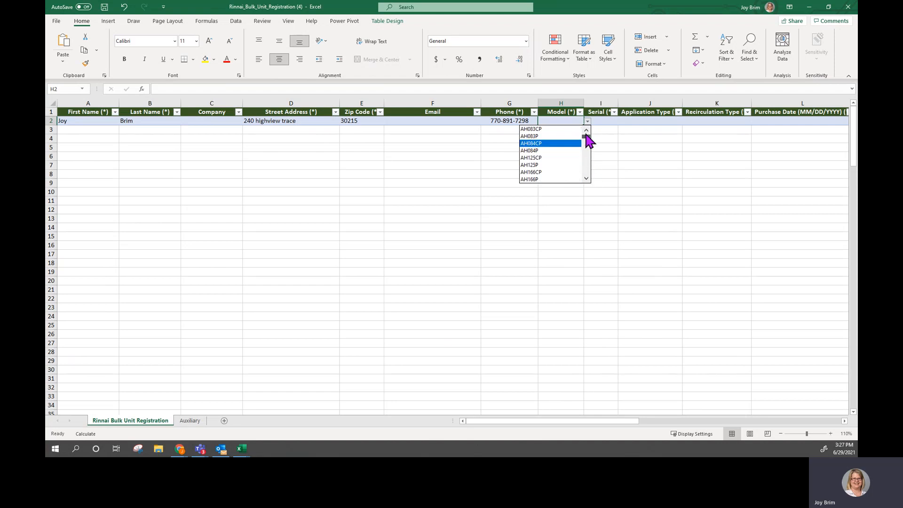
click(557, 121)
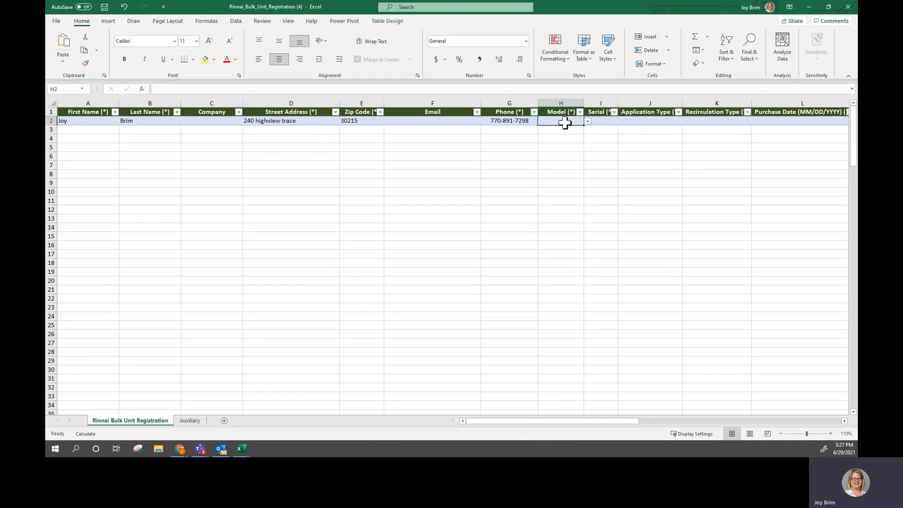
- Set the row 2 Model to RUR199IN, choosing it from the dropdown, and move to the Serial cell
text(rur)
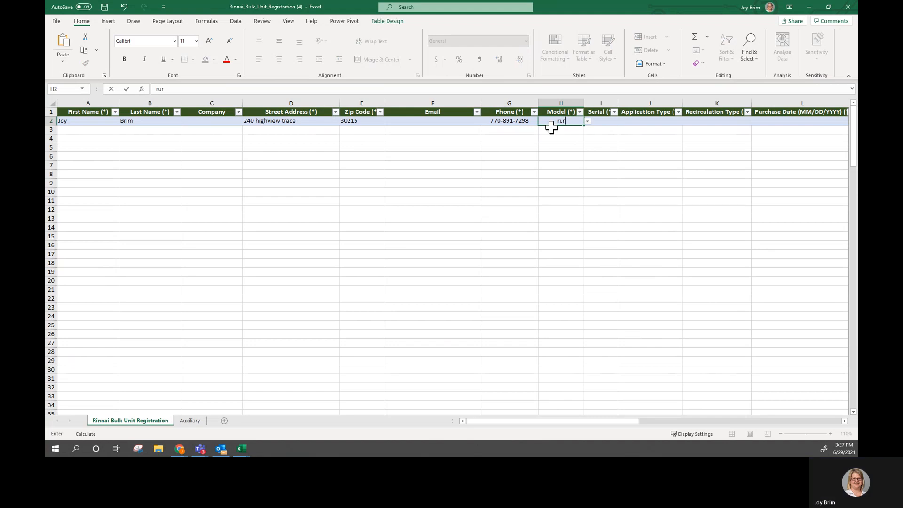
text(199in)
key(Return)
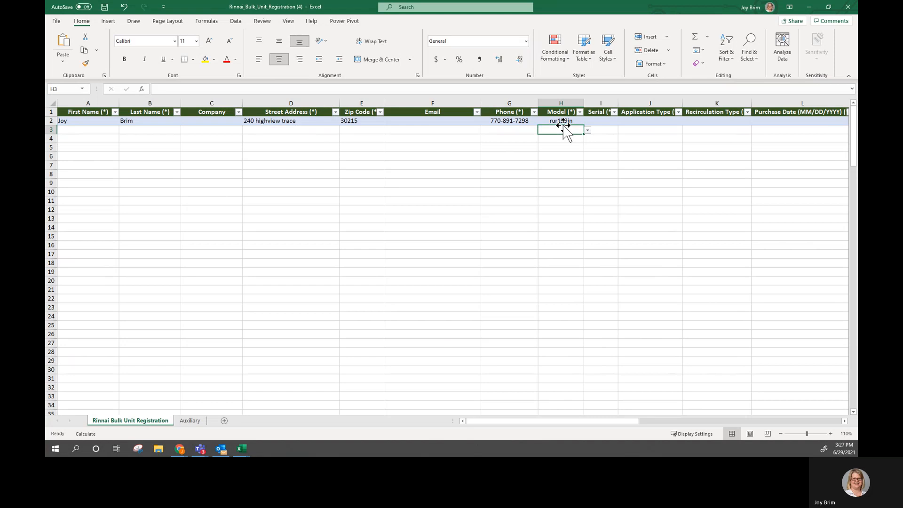
click(565, 120)
click(587, 121)
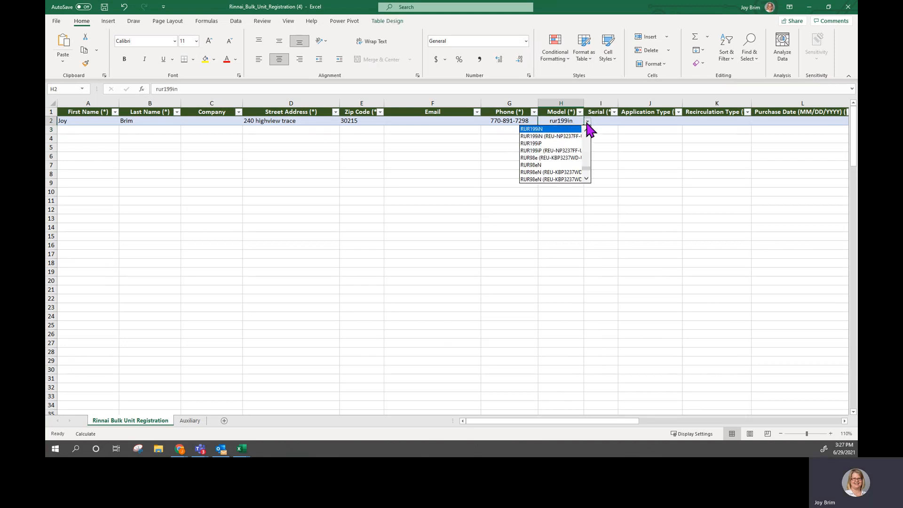
click(531, 129)
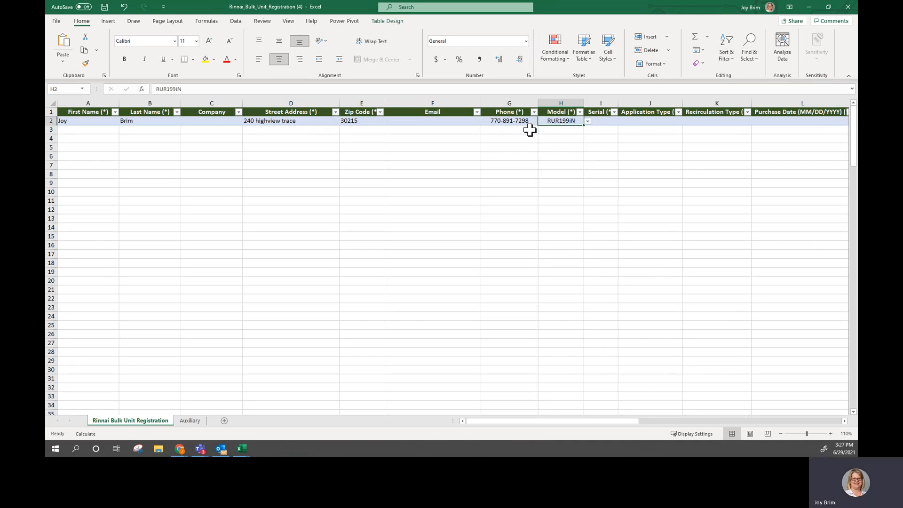
click(604, 121)
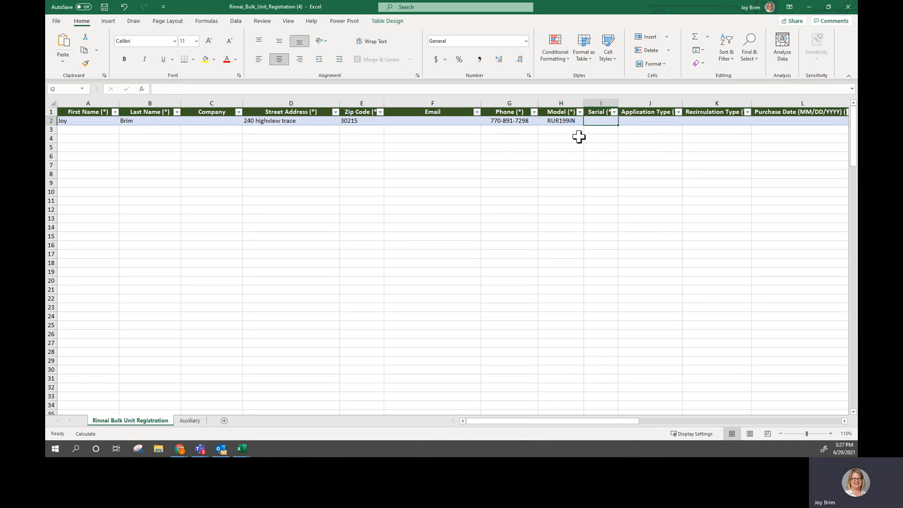
- Enter the serial number wi.fi-0000100 in row 2's Serial cell and move to Application Type
text(w)
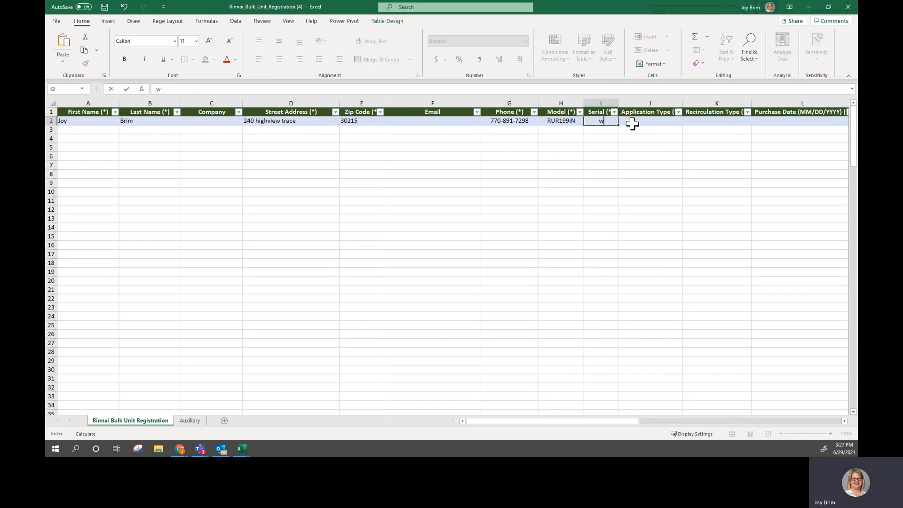
text(i.fi-000)
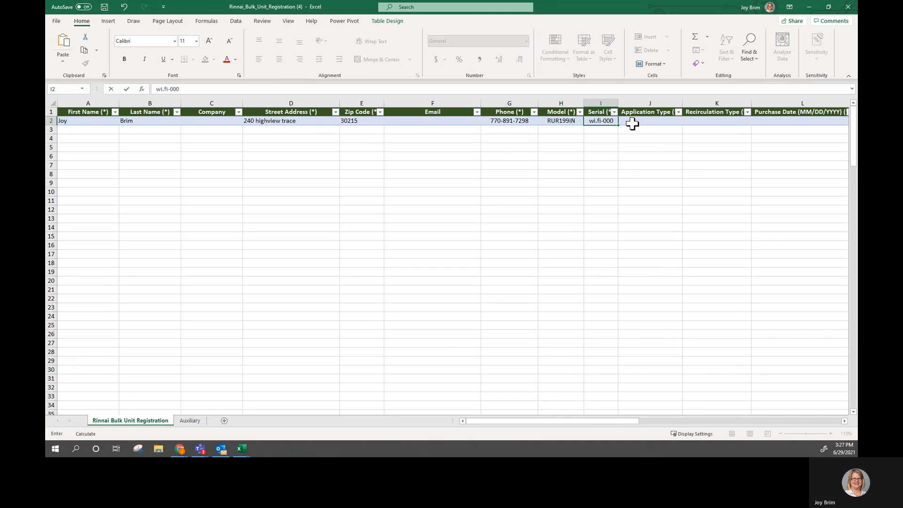
text(010)
click(632, 123)
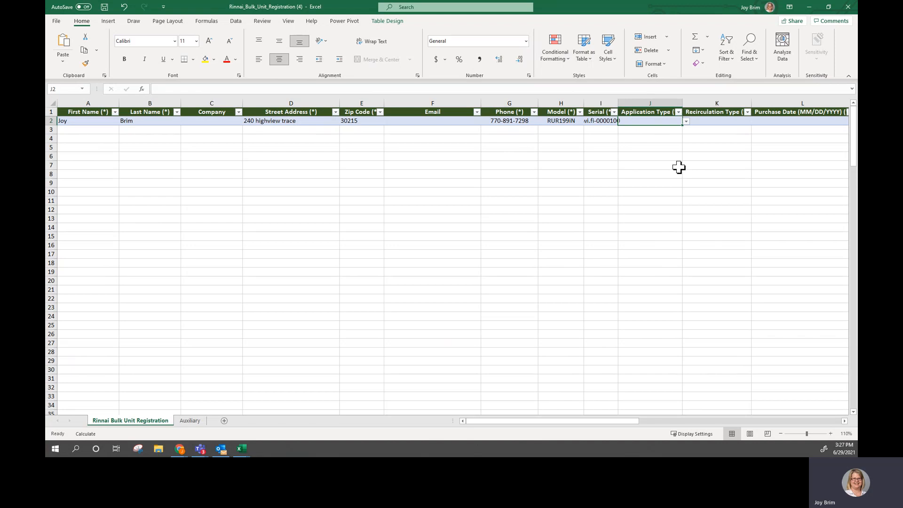
- Set row 2's Application Type to Residential Hot Water Only and autofit the Serial and Application Type columns
click(685, 122)
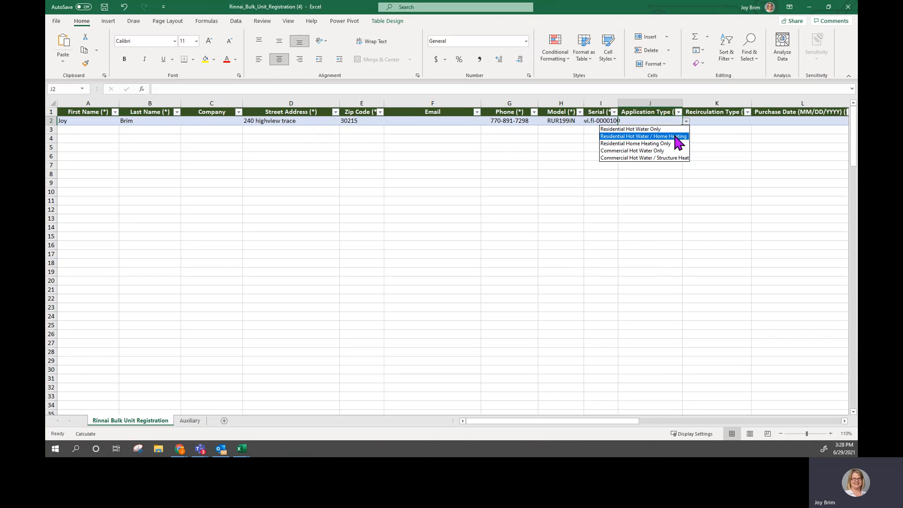
click(631, 129)
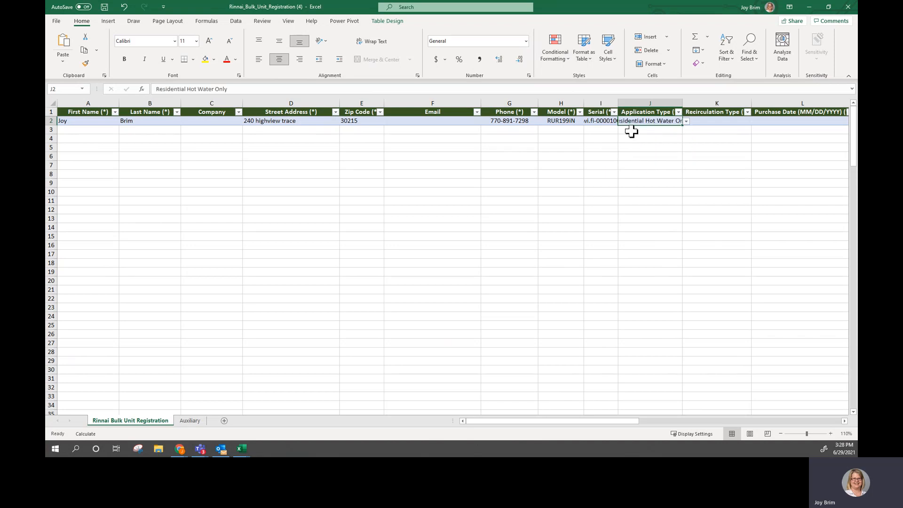
double_click(683, 103)
double_click(618, 103)
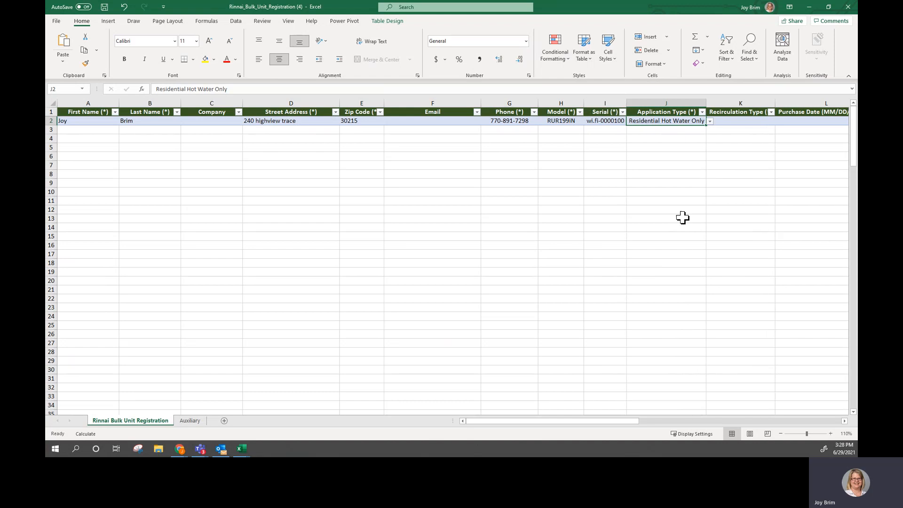
- Set row 2's Recirculation Type to Recirculation System with Aquastat/Thermostat (Timer or Other Activation Device)
drag(599, 419, 651, 419)
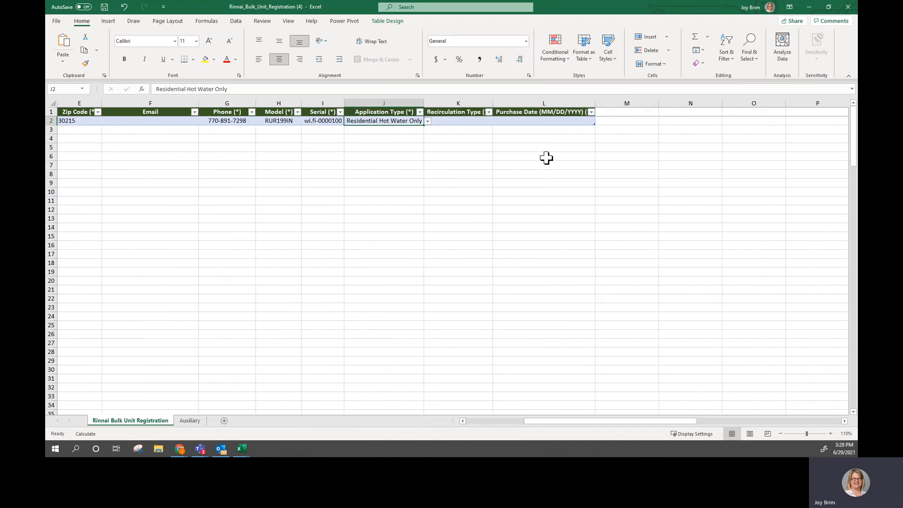
click(442, 121)
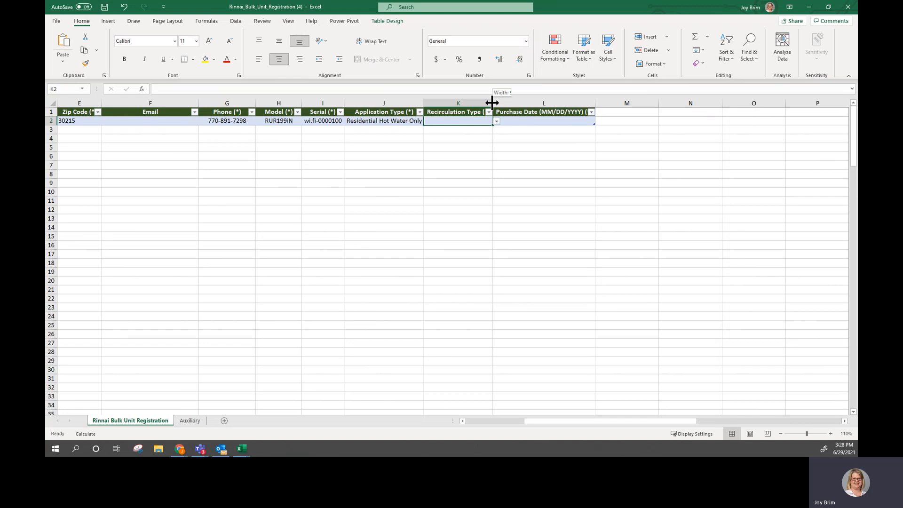
drag(492, 102, 504, 103)
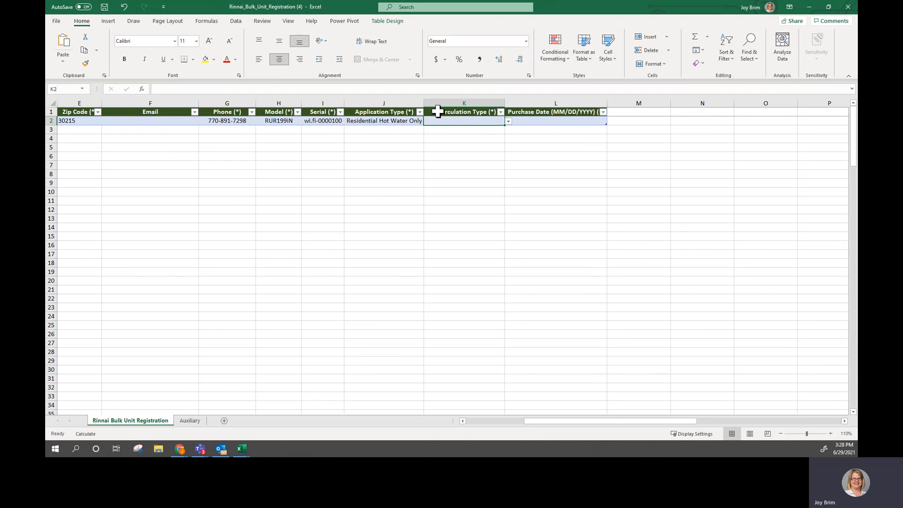
click(508, 121)
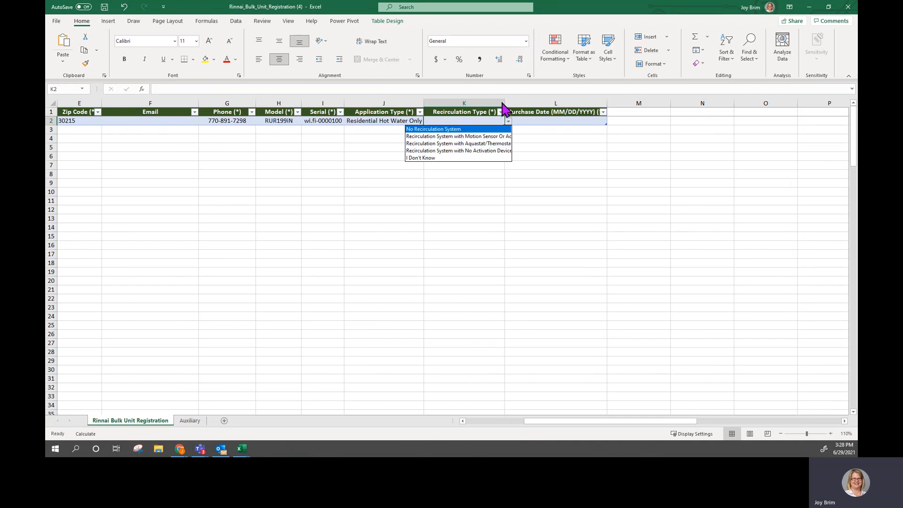
click(458, 129)
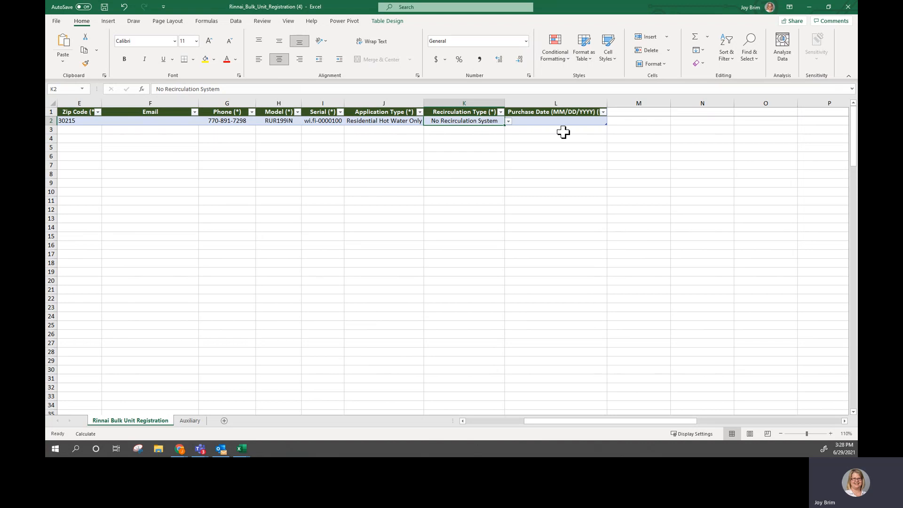
click(508, 121)
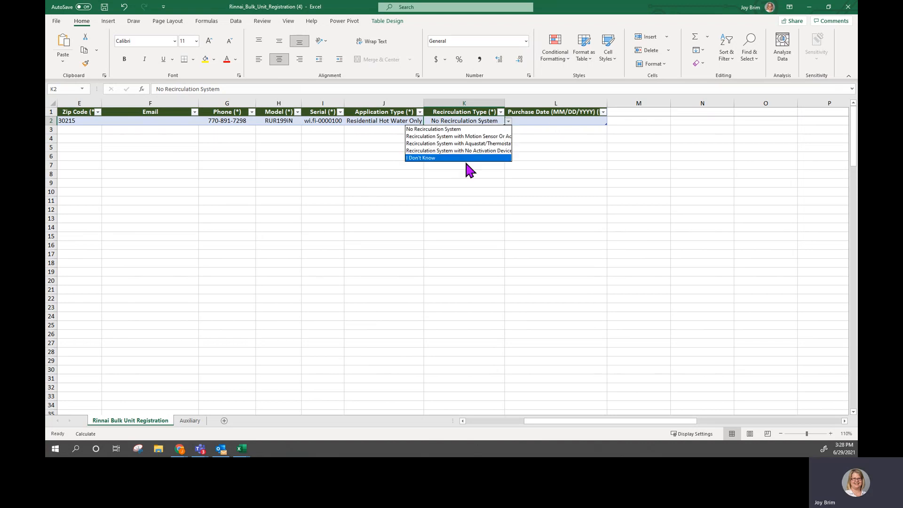
click(464, 144)
- Autofit the Recirculation Type and Purchase Date columns and enter purchase date 01/12/2021 in row 2
click(553, 123)
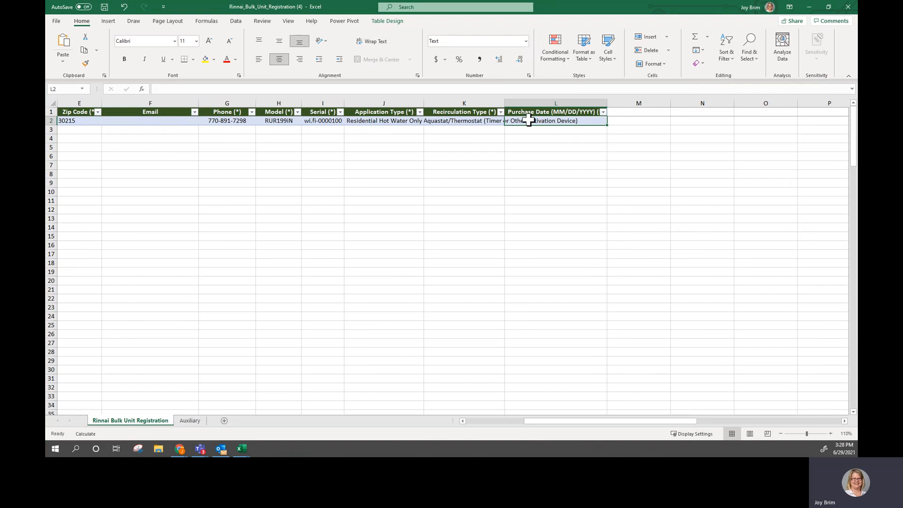
double_click(503, 99)
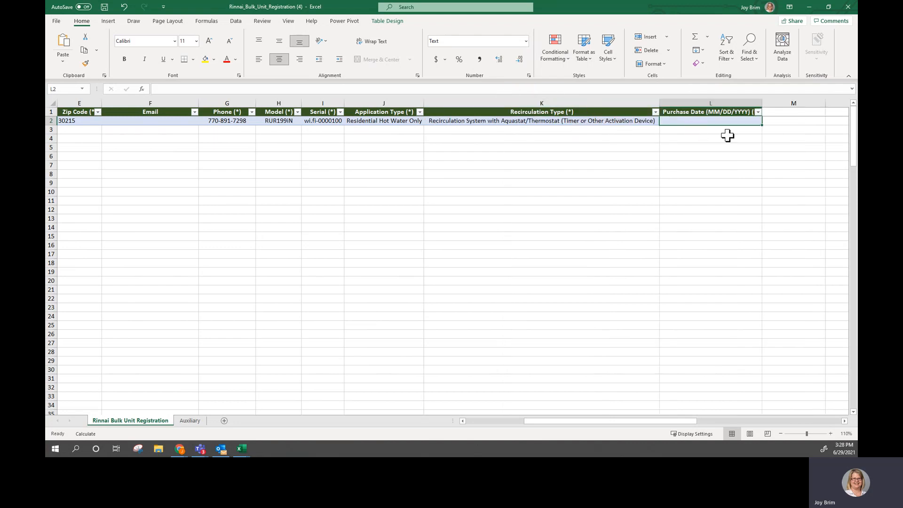
double_click(762, 101)
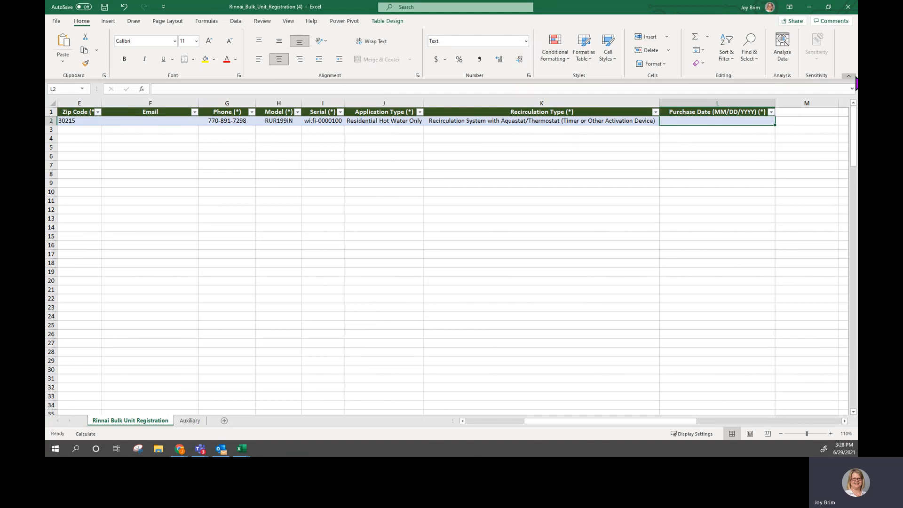
text(01/12/2021)
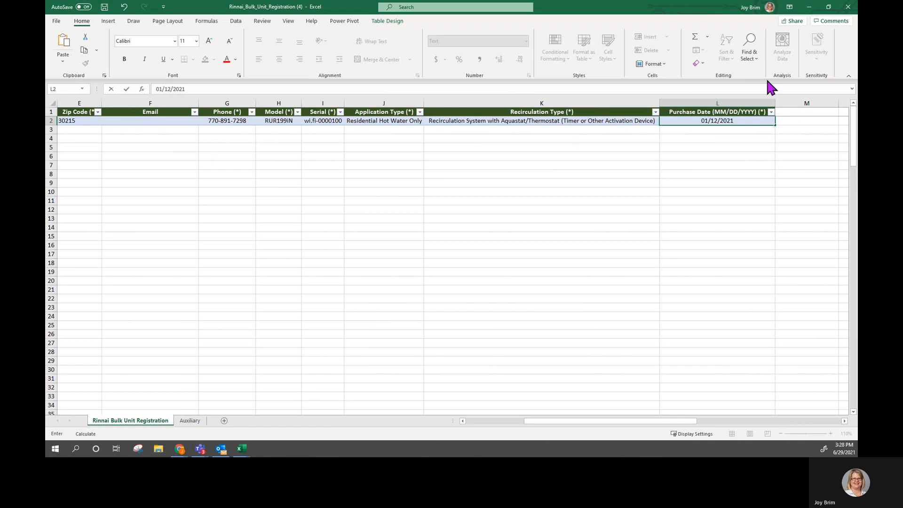
click(508, 147)
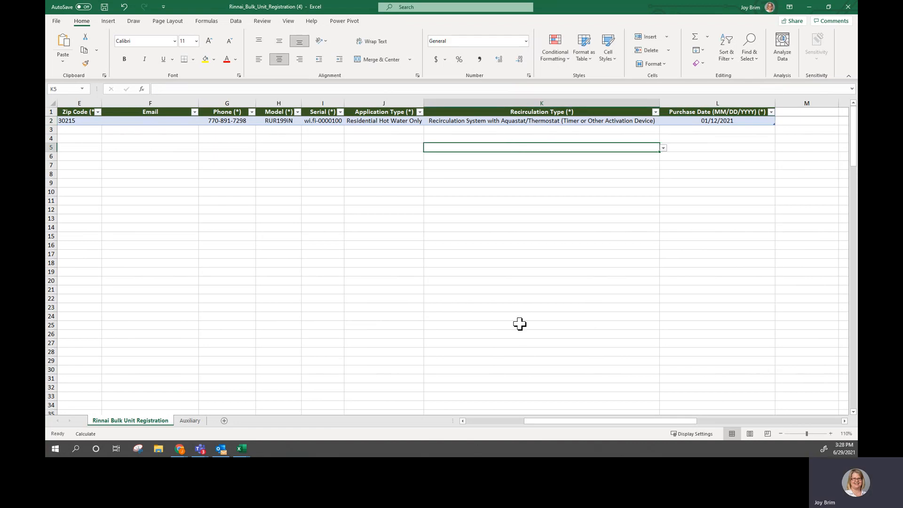
- Save the workbook to Downloads as Rinnai_Bulk_Unit_Registration_test
drag(541, 421, 454, 421)
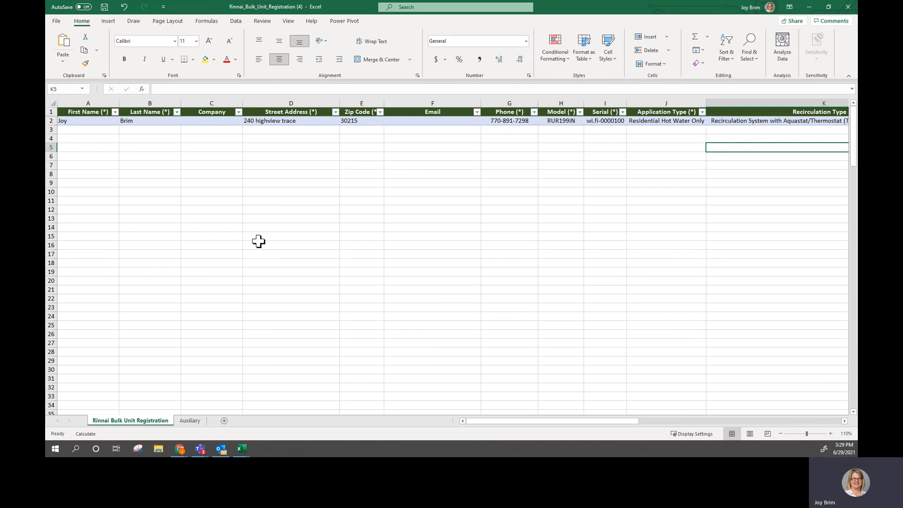
click(56, 22)
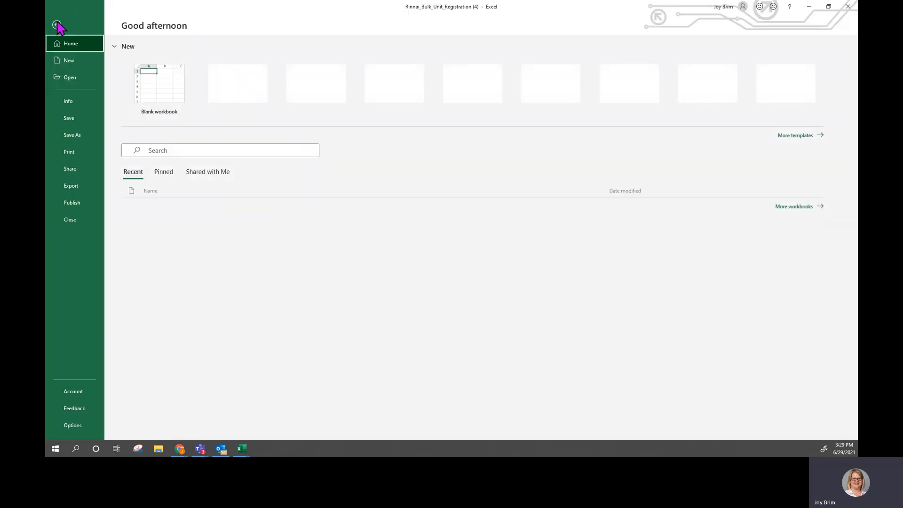
click(73, 134)
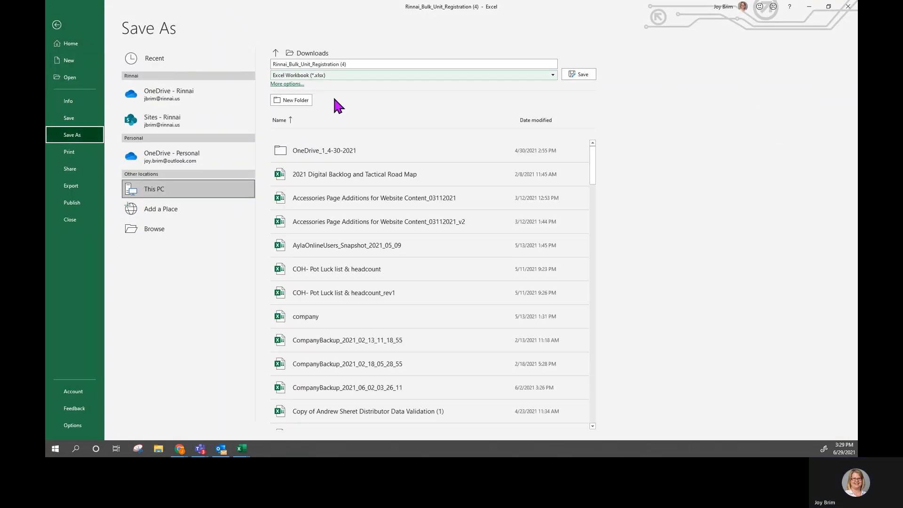
click(354, 64)
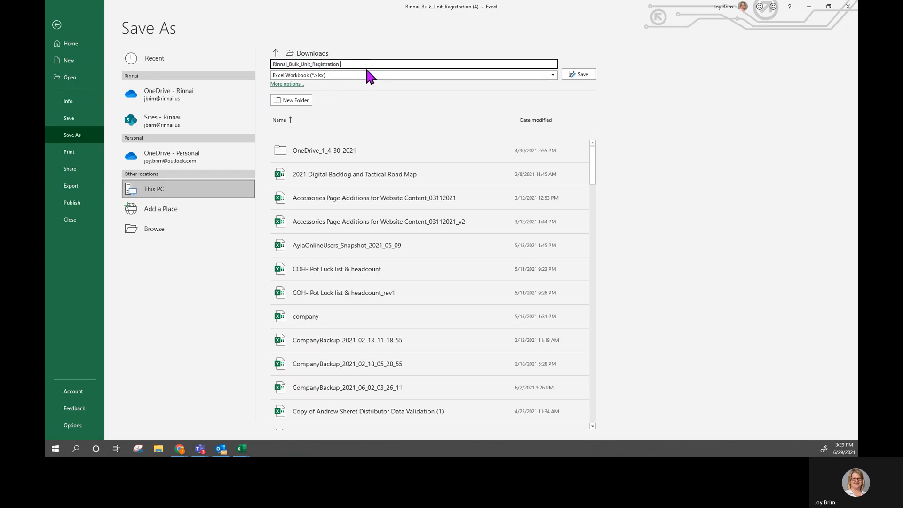
text(_test)
click(586, 70)
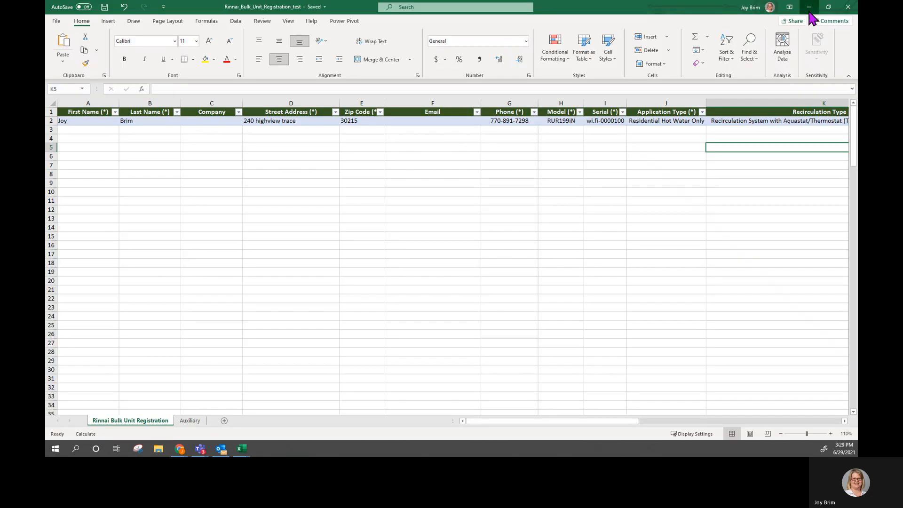
- Switch to the dealer portal's Register Units in Bulk page and review the instructions and upload limits
click(810, 10)
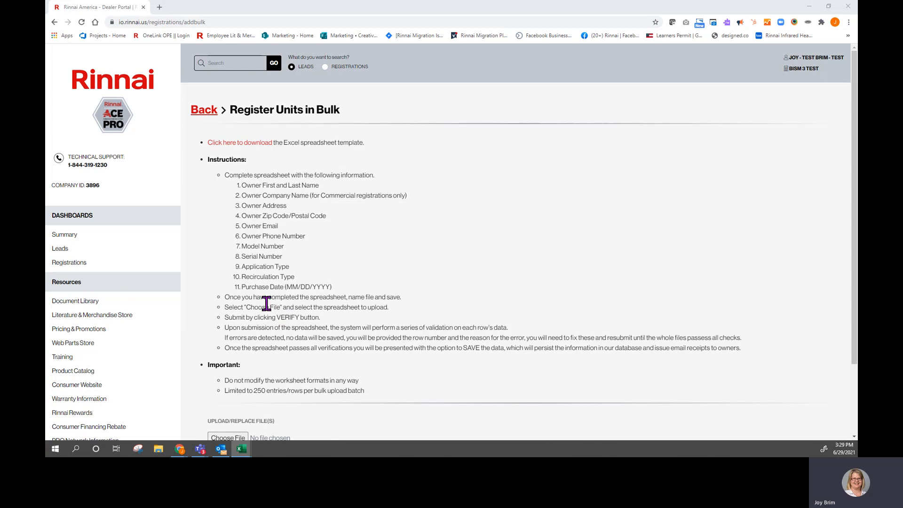
scroll(280, 278, down, 2)
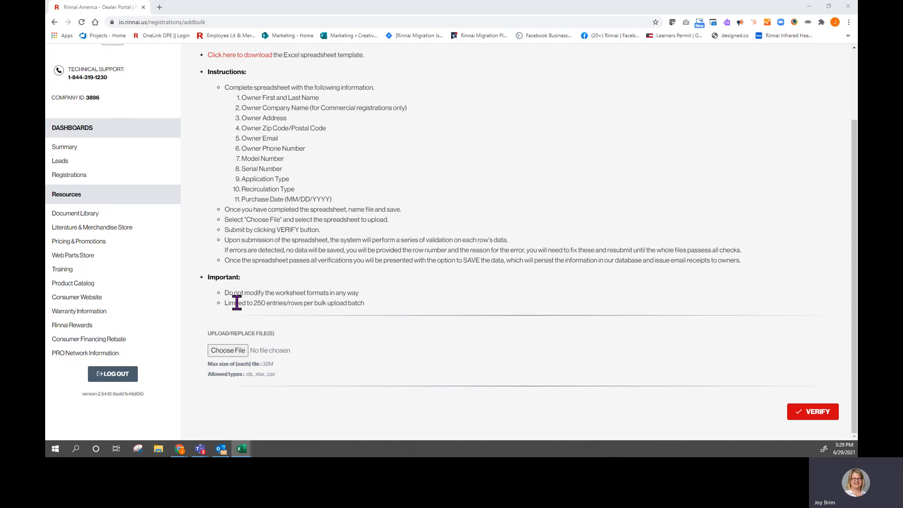
drag(228, 303, 366, 301)
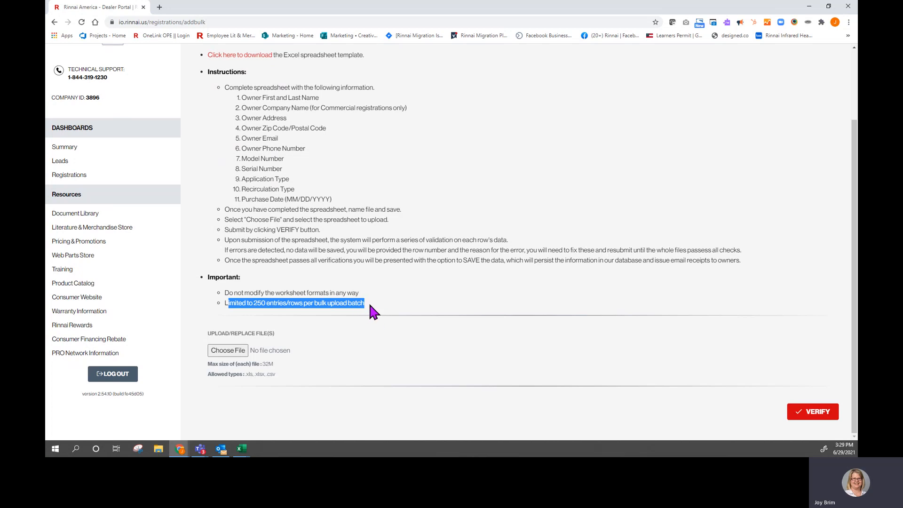
click(370, 304)
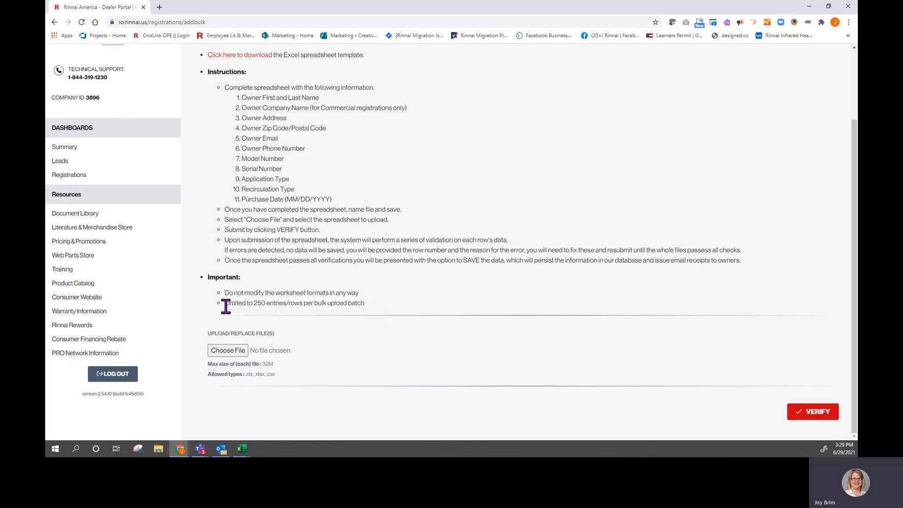
drag(225, 304, 348, 311)
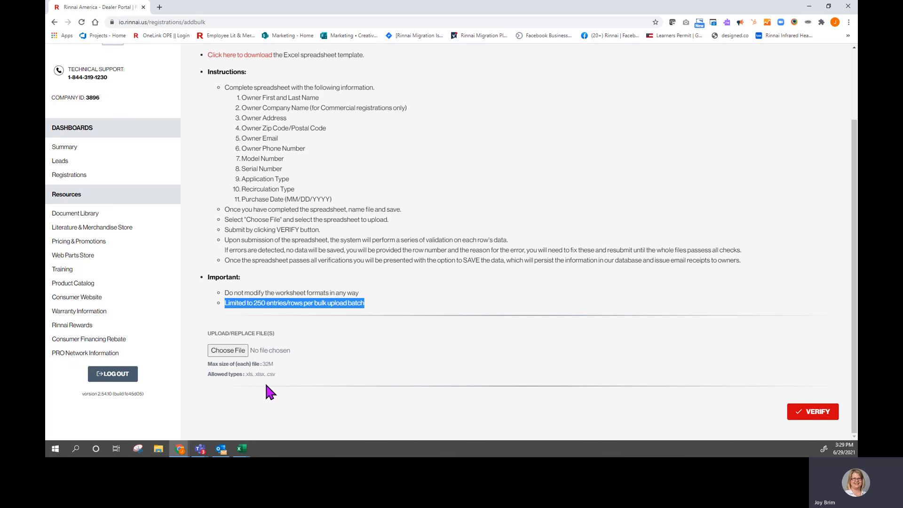
- Upload the Rinnai_Bulk_Unit_Registration_test file and submit it for verification
click(227, 352)
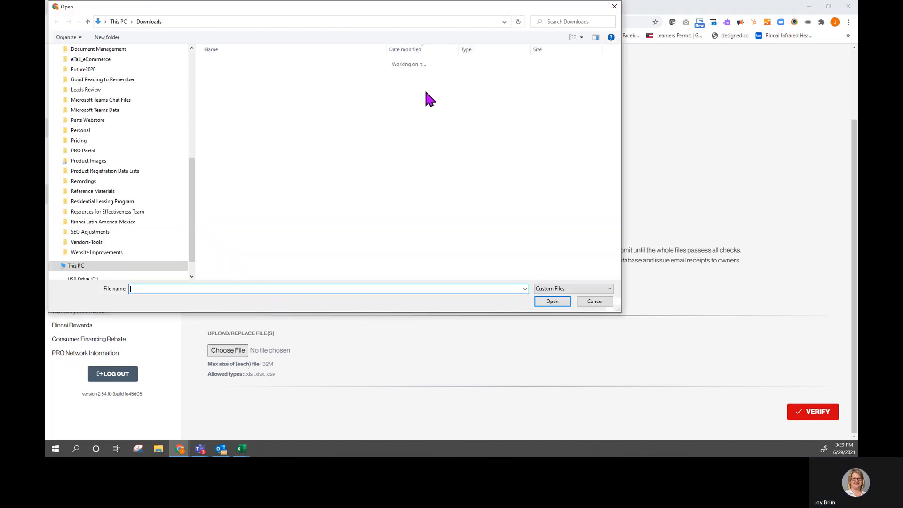
click(238, 75)
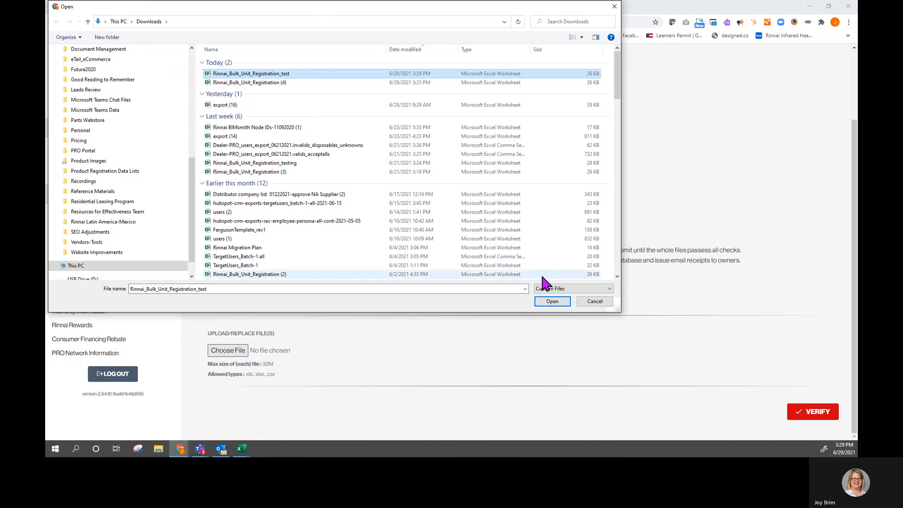
click(542, 305)
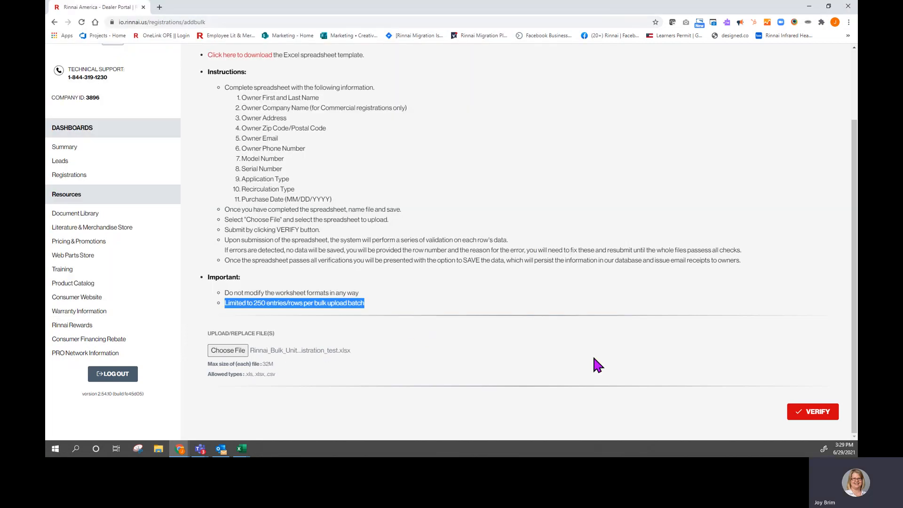
click(817, 415)
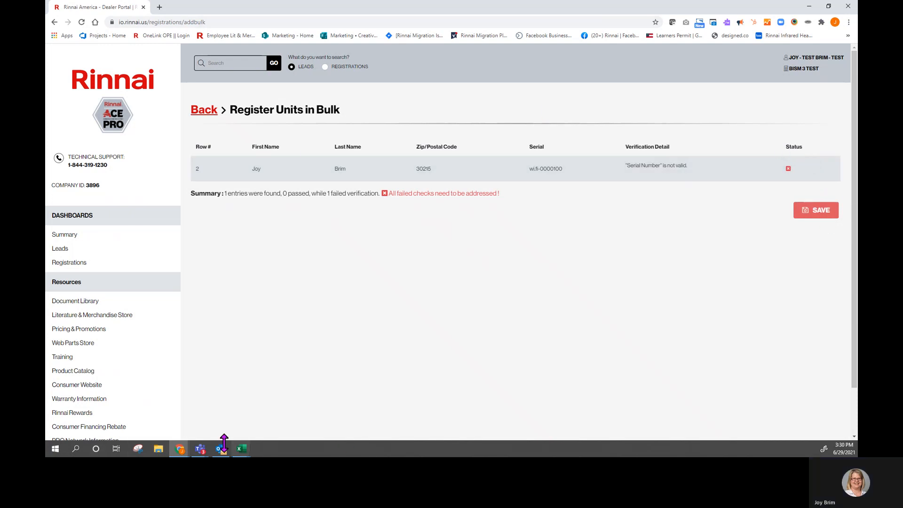
- Go back to the portal summary and reopen the bulk unit registration page with Add Multi
mouse_move(241, 448)
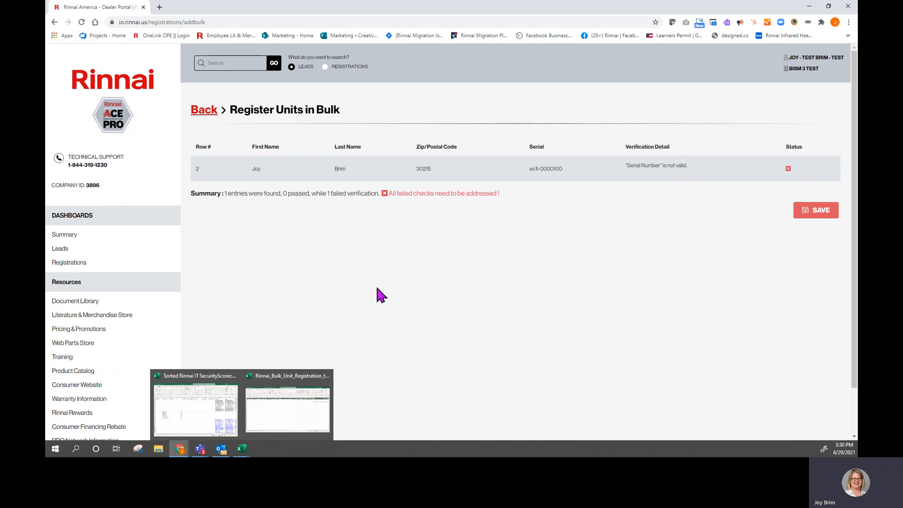
click(209, 112)
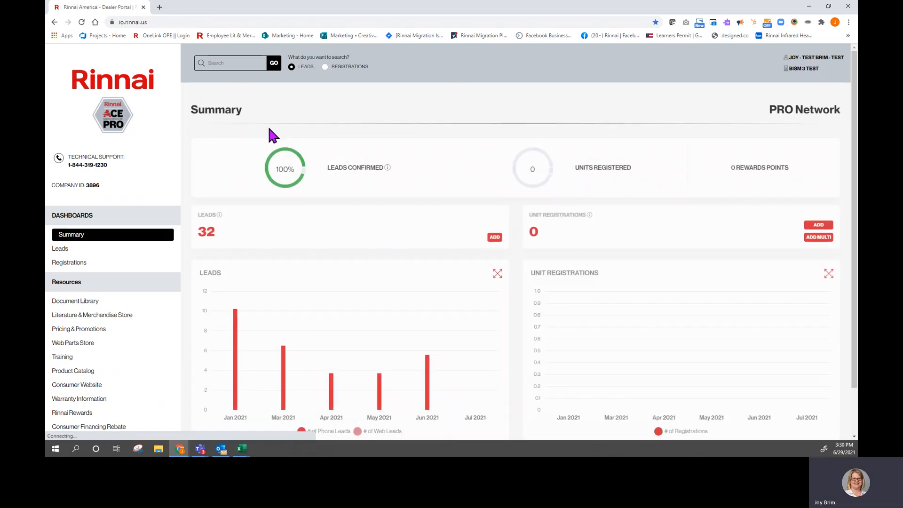
click(815, 238)
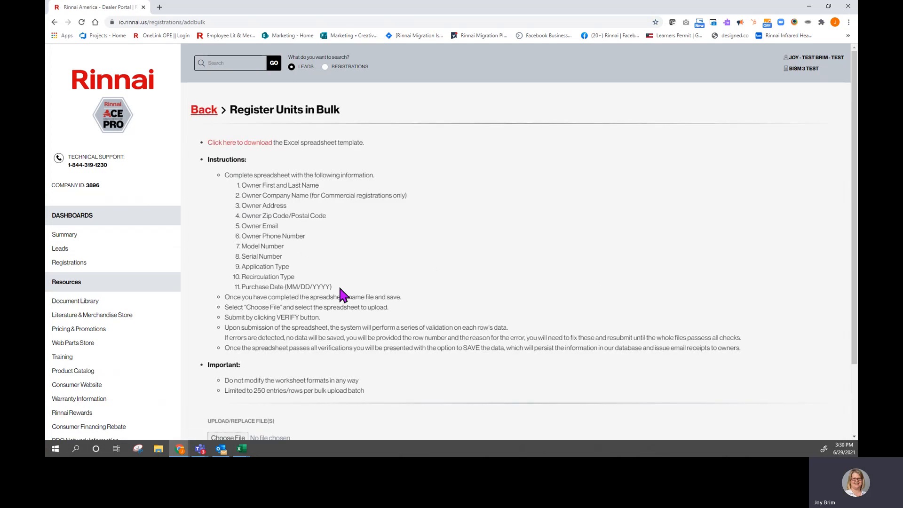
scroll(342, 295, down, 1)
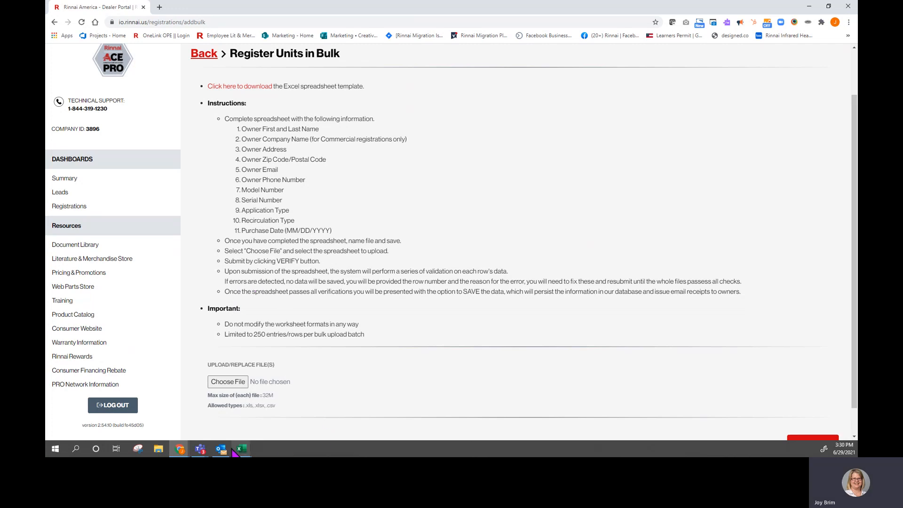
- Switch to the workbook and correct the serial number in cell I2 to wi.fi-000100
click(161, 448)
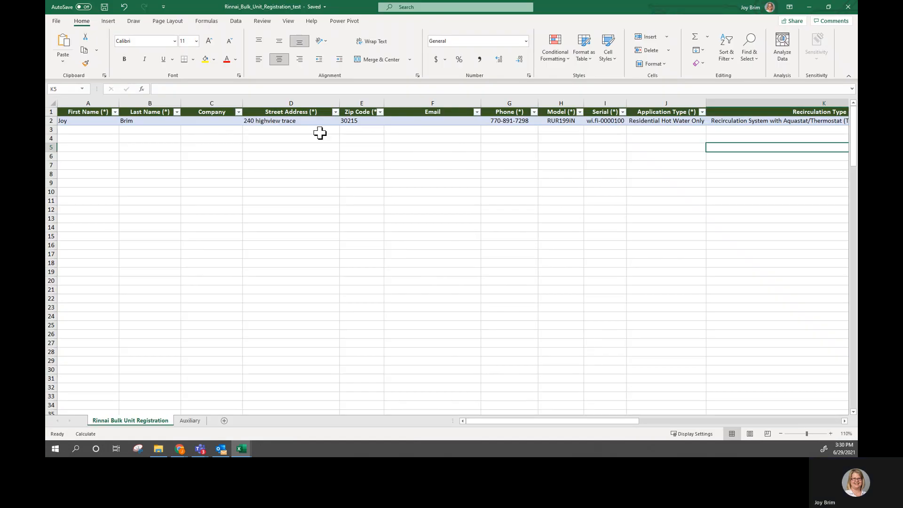
click(592, 121)
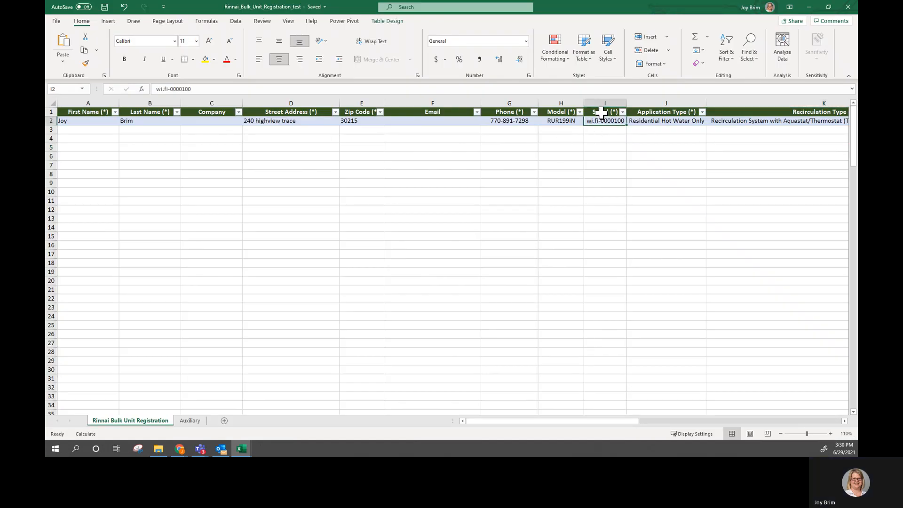
double_click(611, 120)
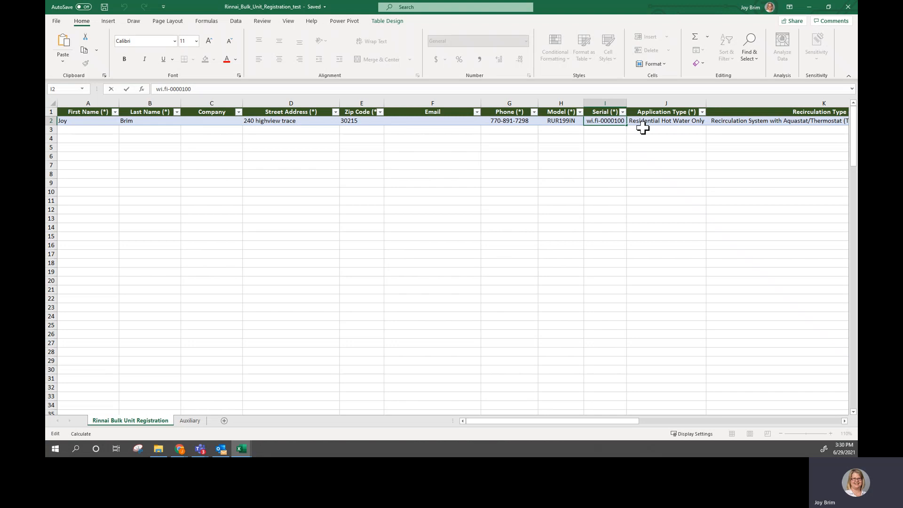
key(Return)
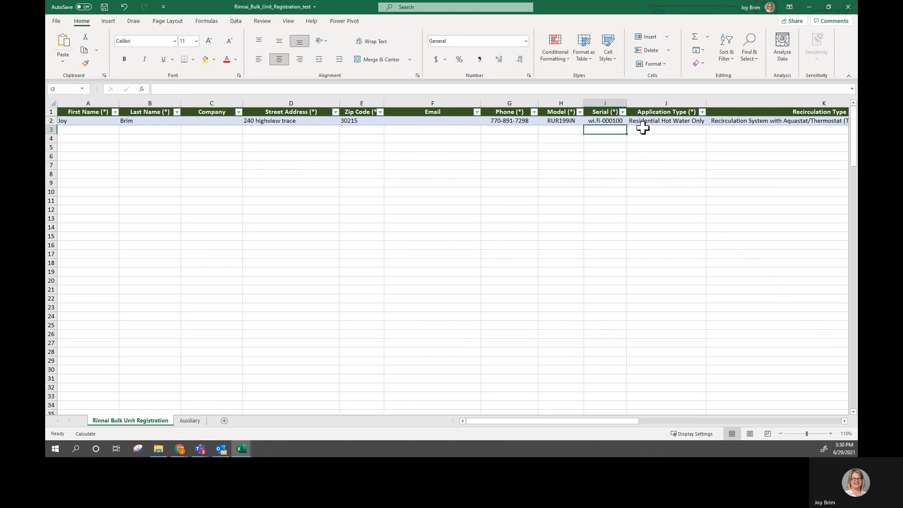
- Save the workbook and minimize it to return to the dealer portal
click(607, 122)
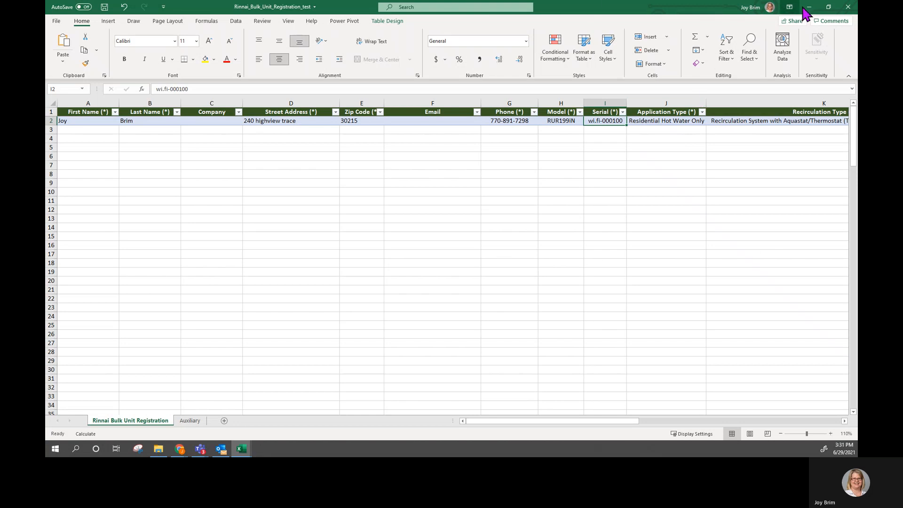
click(104, 7)
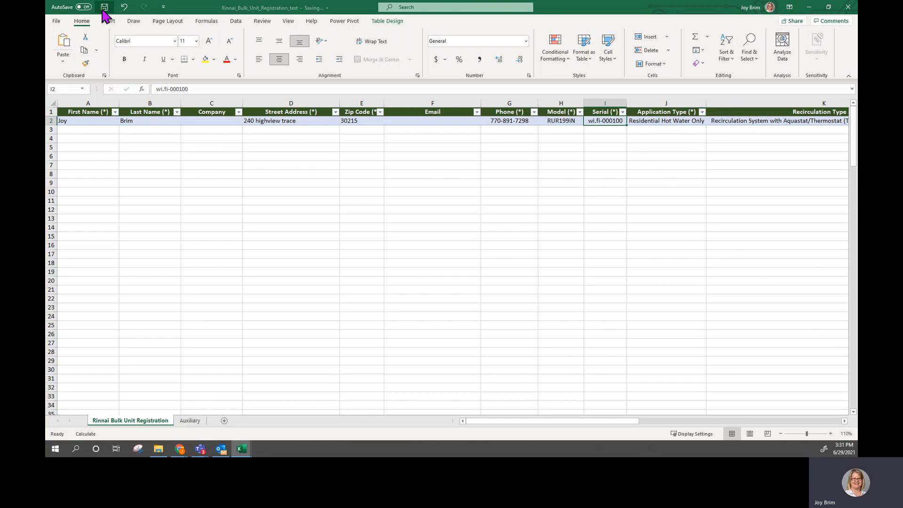
click(809, 6)
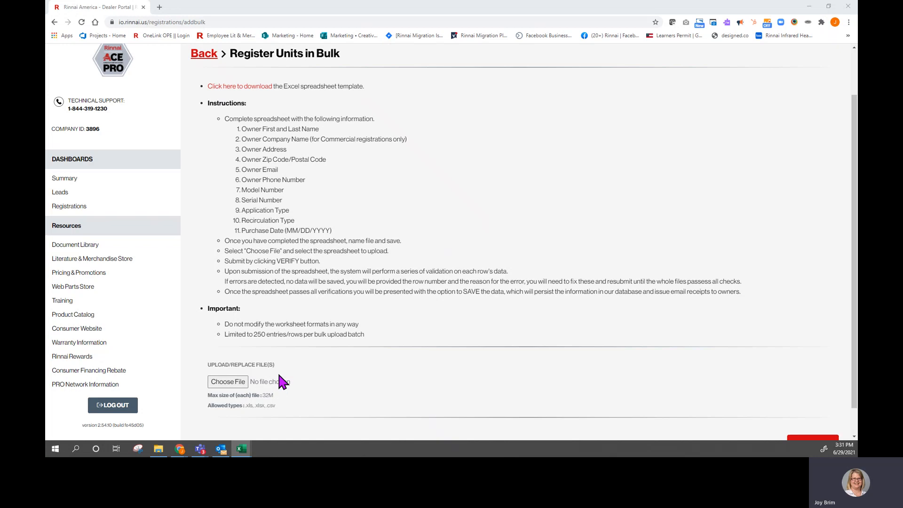
- Choose the Rinnai_Bulk_Unit_Registration_test file from Downloads for upload and submit it for verification
click(228, 383)
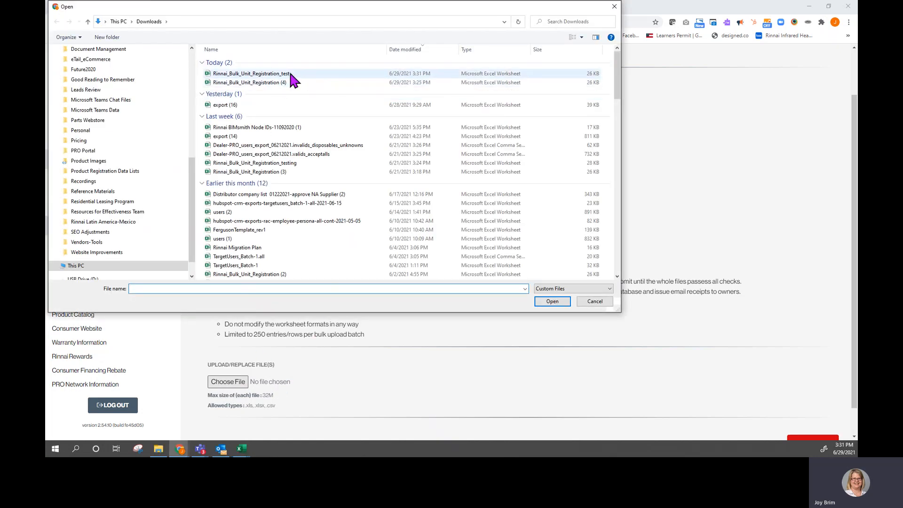
click(290, 75)
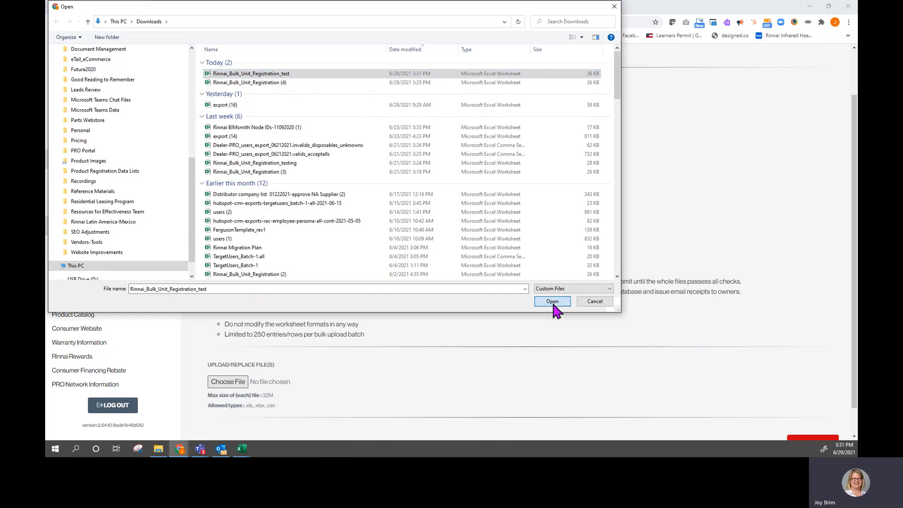
click(552, 301)
scroll(742, 303, down, 1)
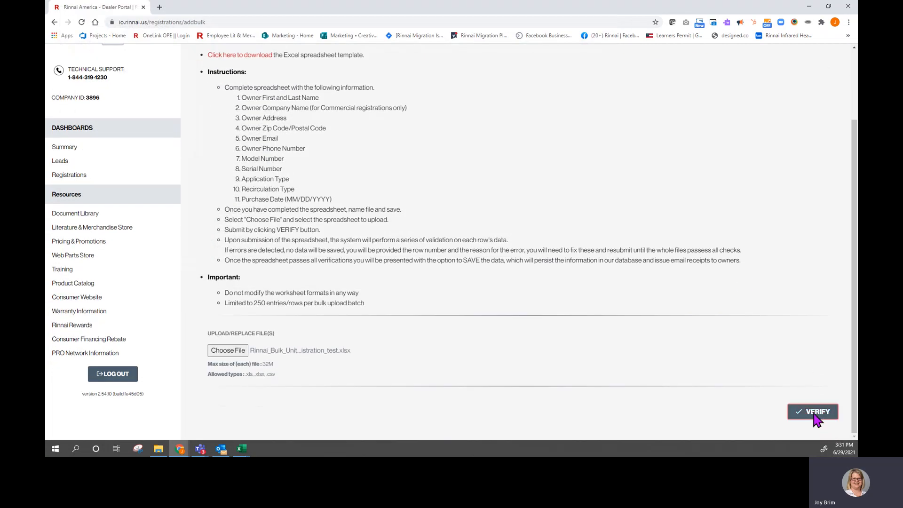
click(814, 412)
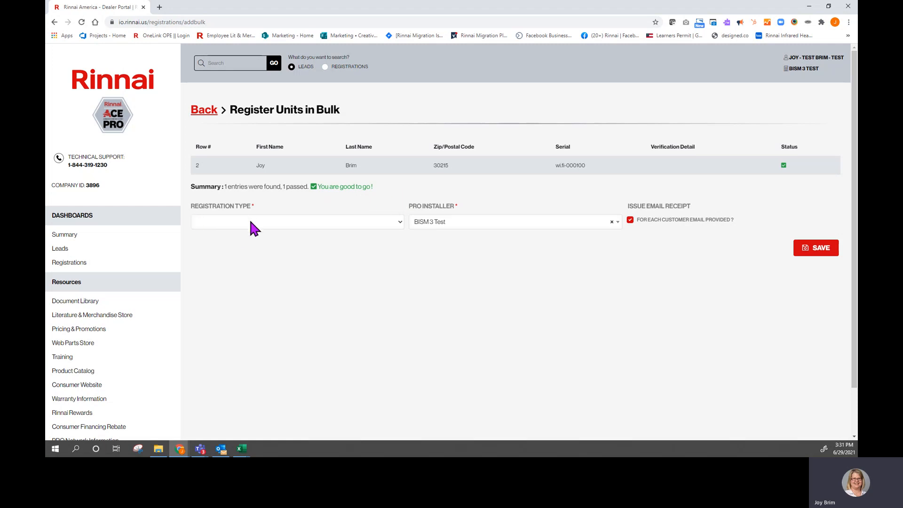
- Set the registration type to Residential and turn off the customer email receipt option
click(222, 224)
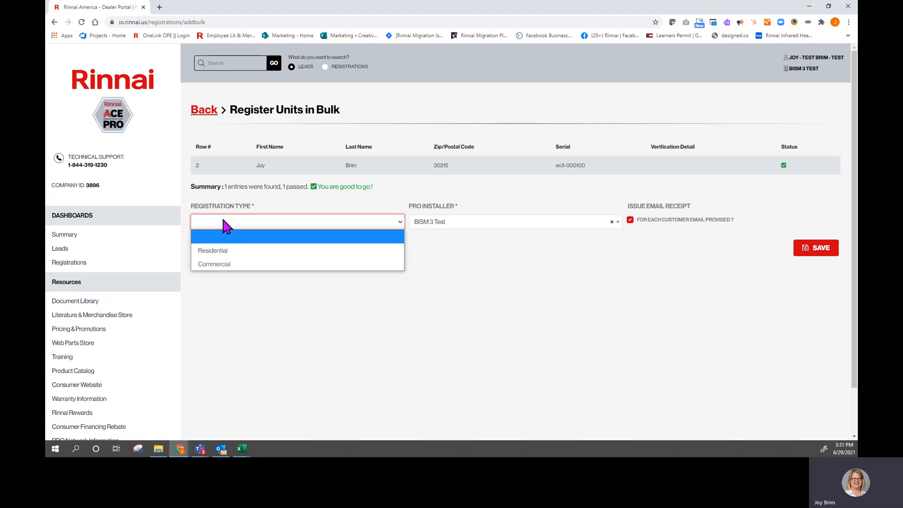
click(230, 254)
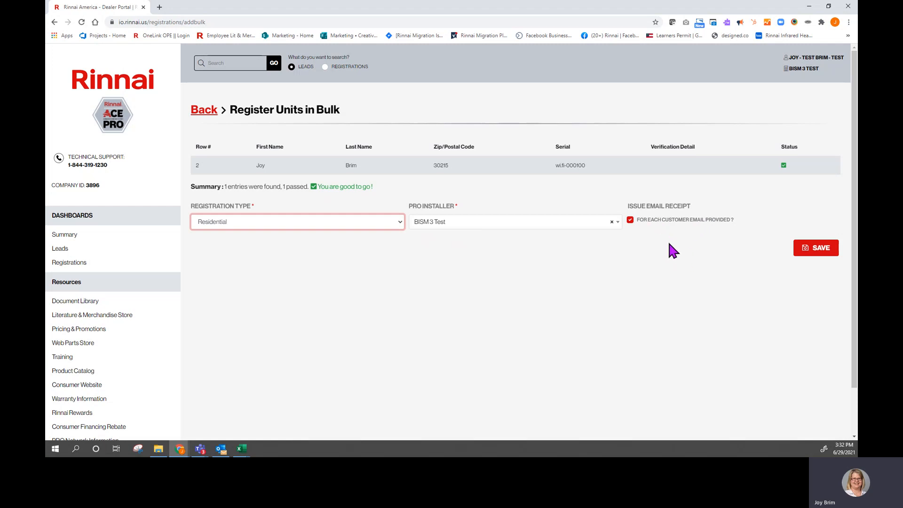
click(629, 222)
click(629, 220)
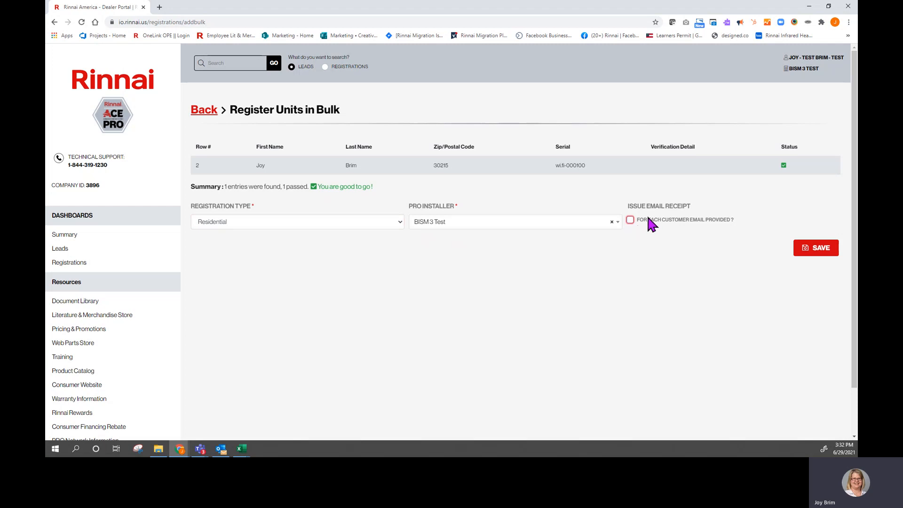
- Save the bulk registration and open the created registration's detail page
click(817, 250)
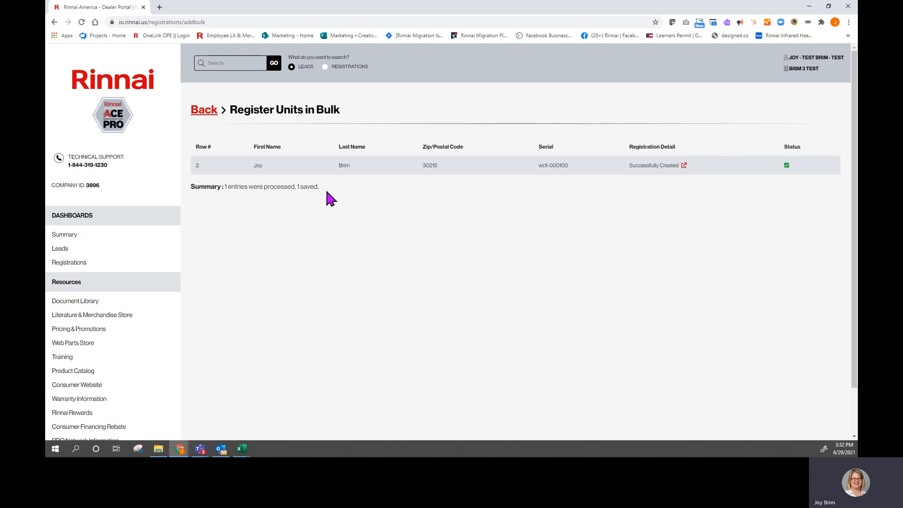
click(684, 166)
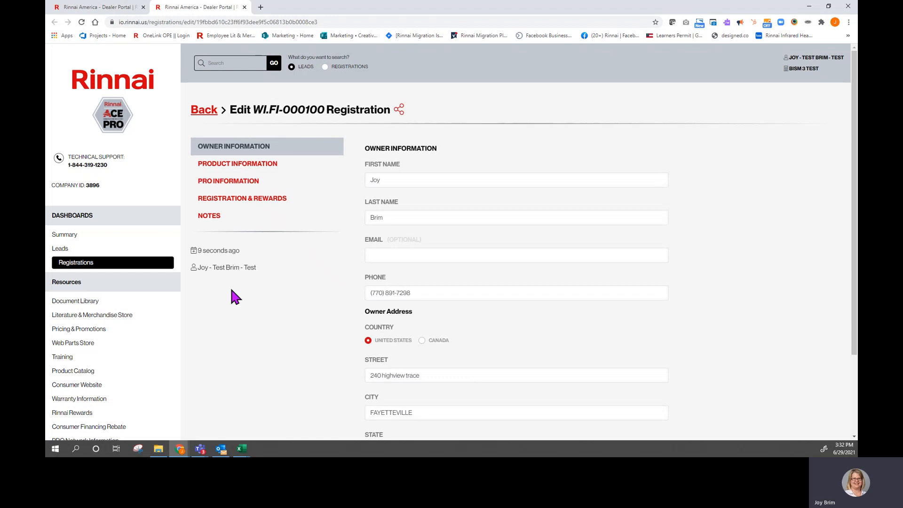
mouse_move(246, 268)
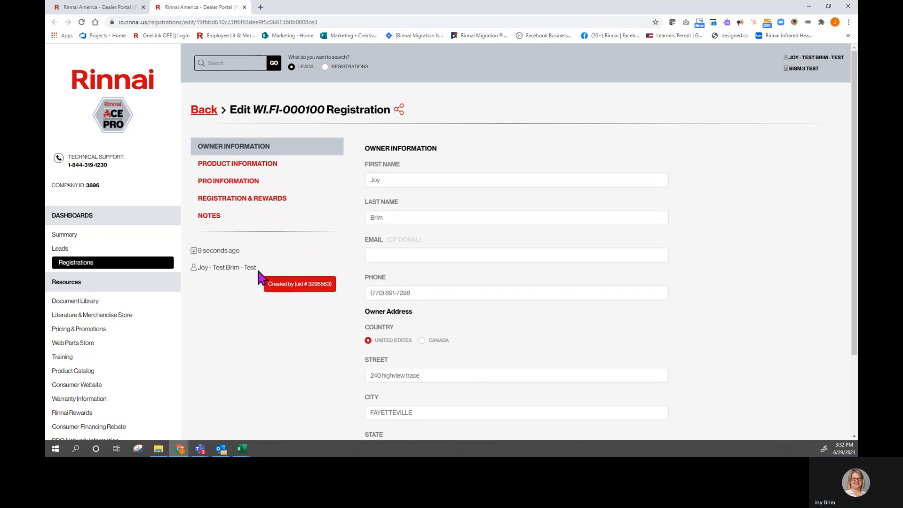